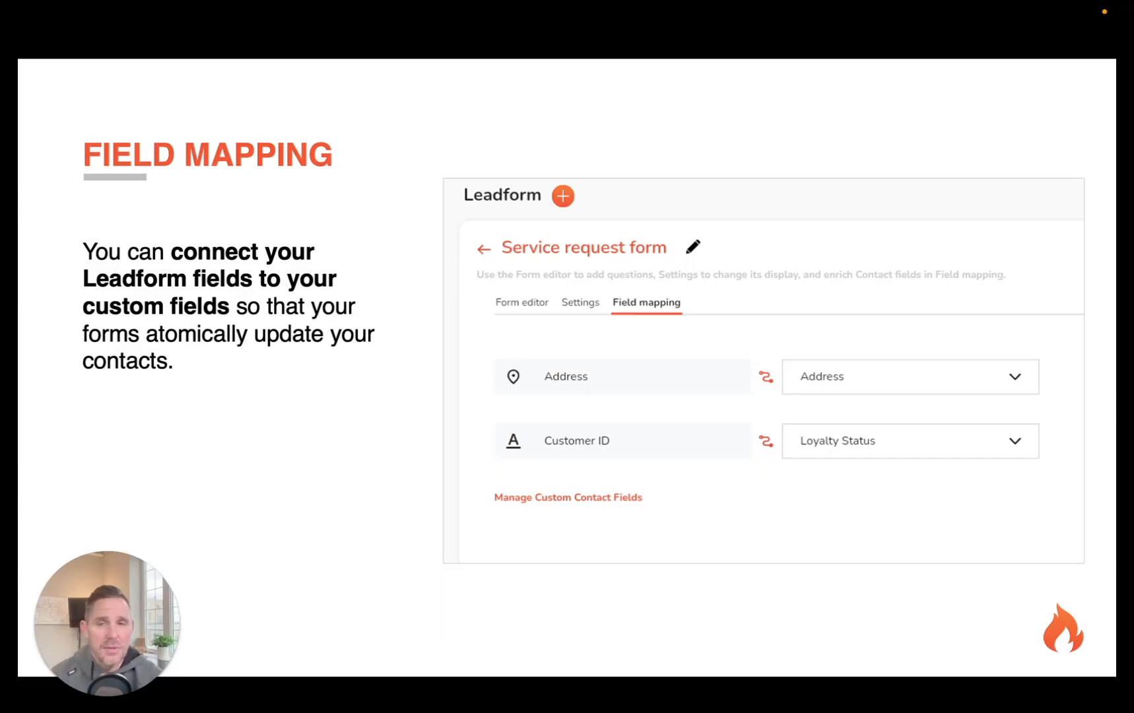
pyautogui.press('Right')
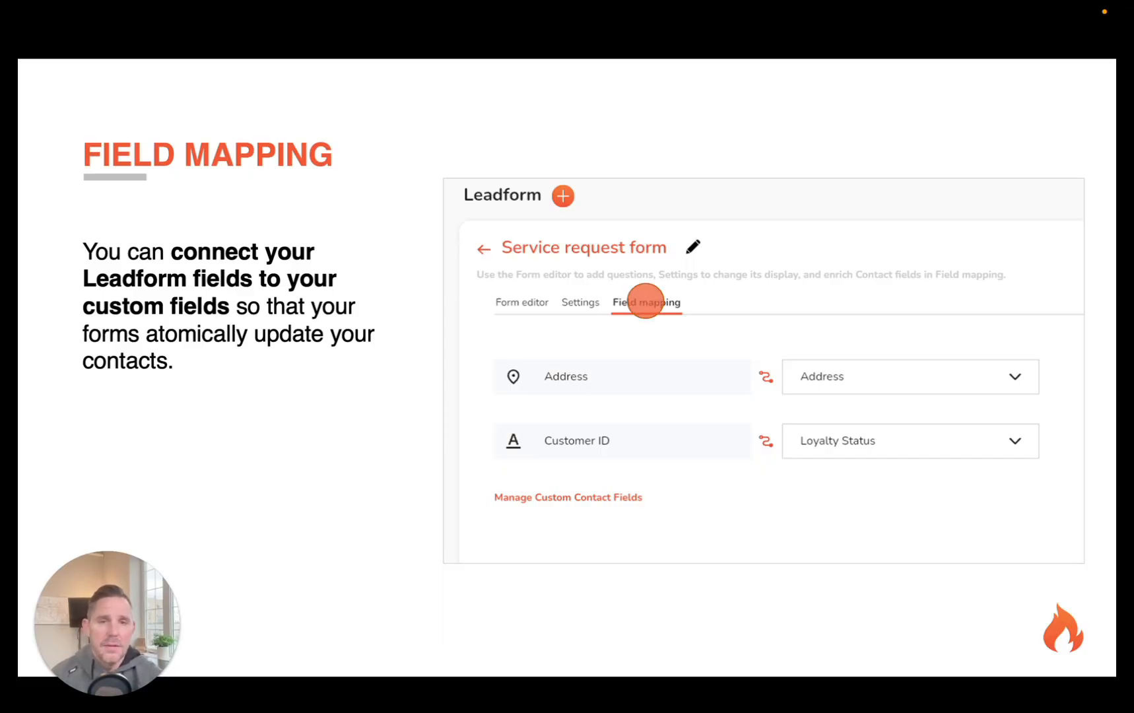
pyautogui.press('Right')
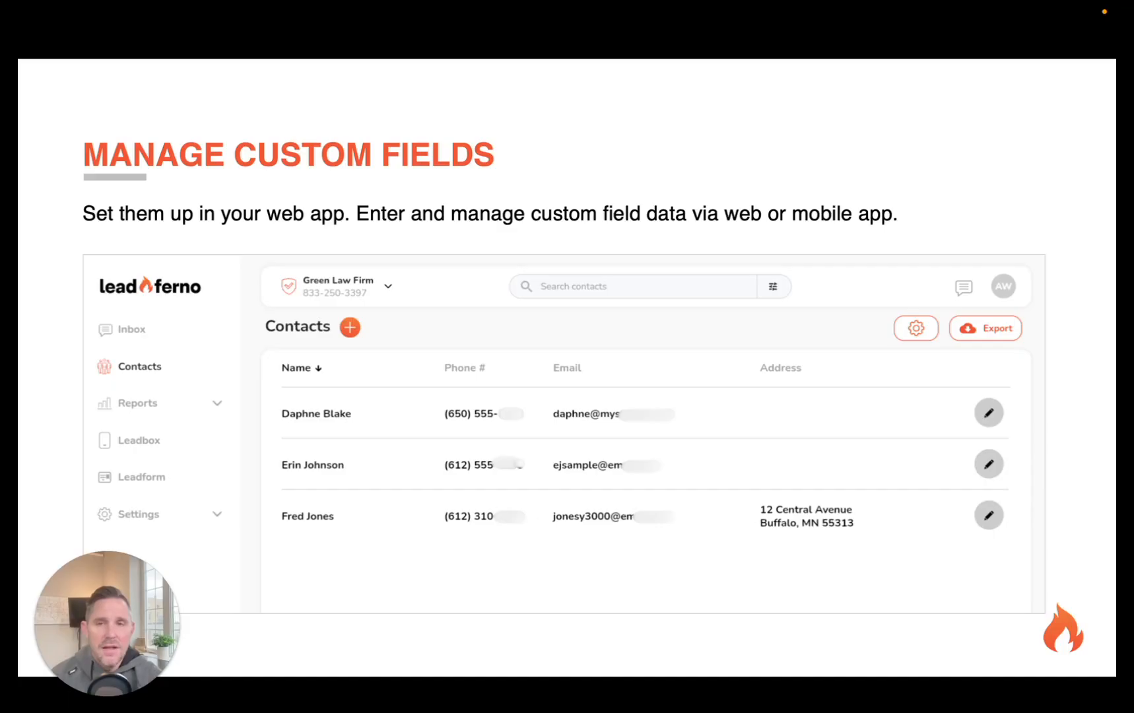
pyautogui.press('Right')
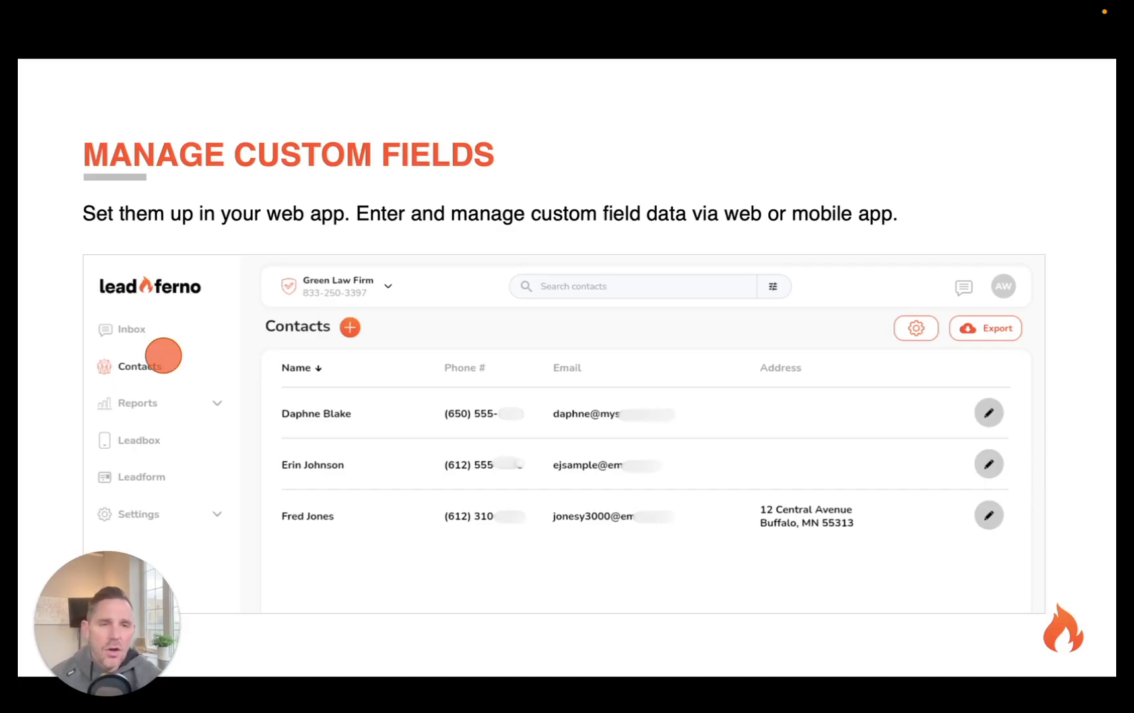
pyautogui.press('Right')
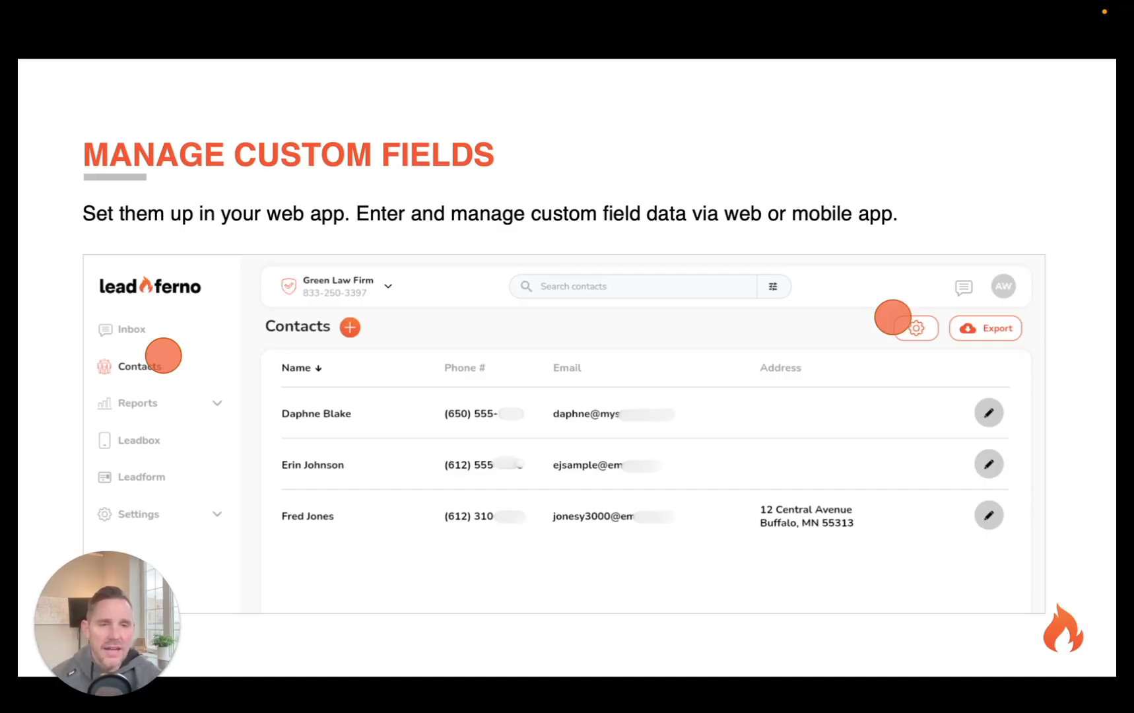
pyautogui.press('Right')
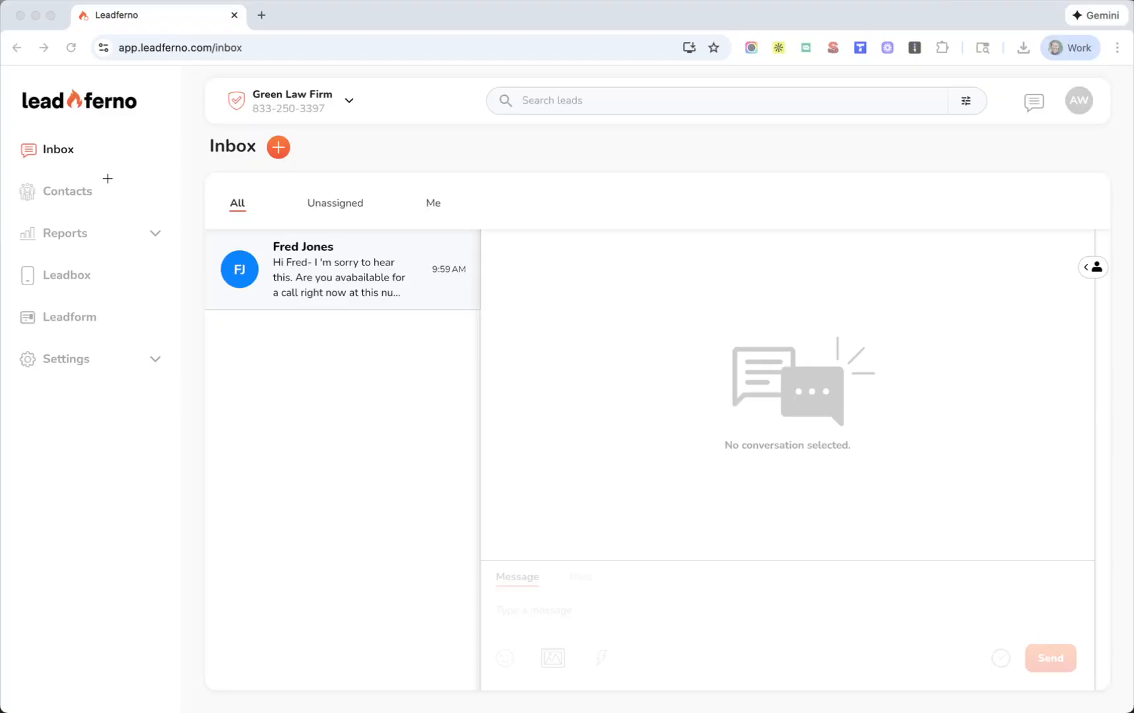
# Open the custom fields setup for contacts
pyautogui.click(72, 192)
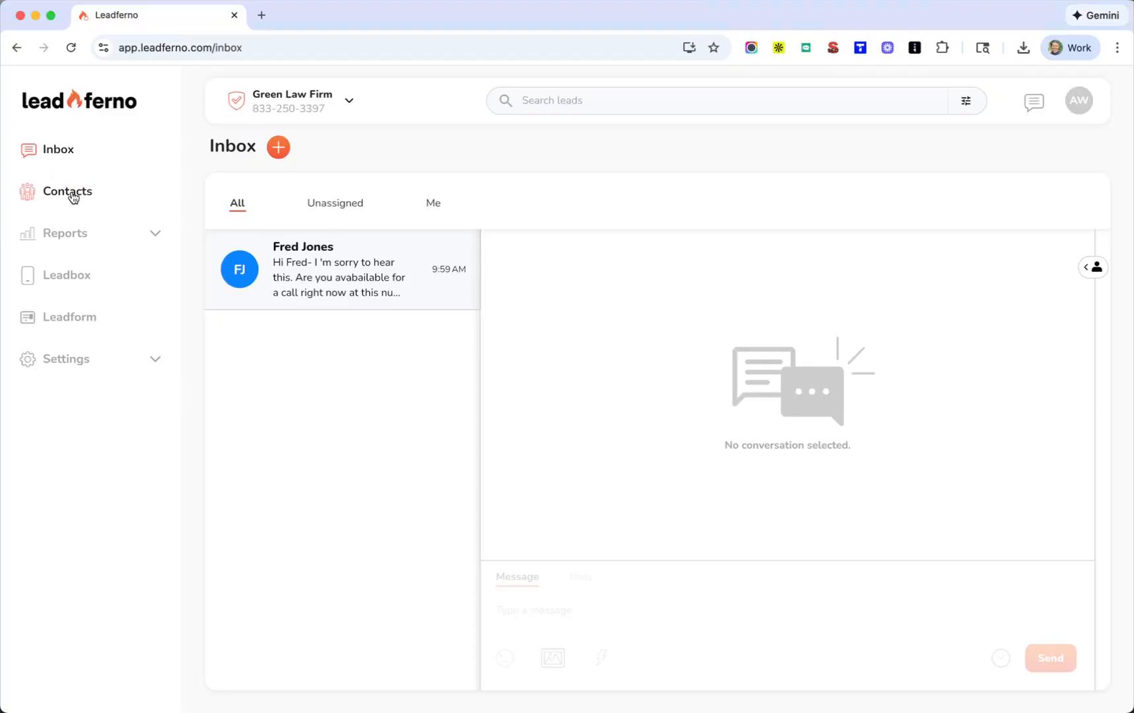
pyautogui.click(70, 194)
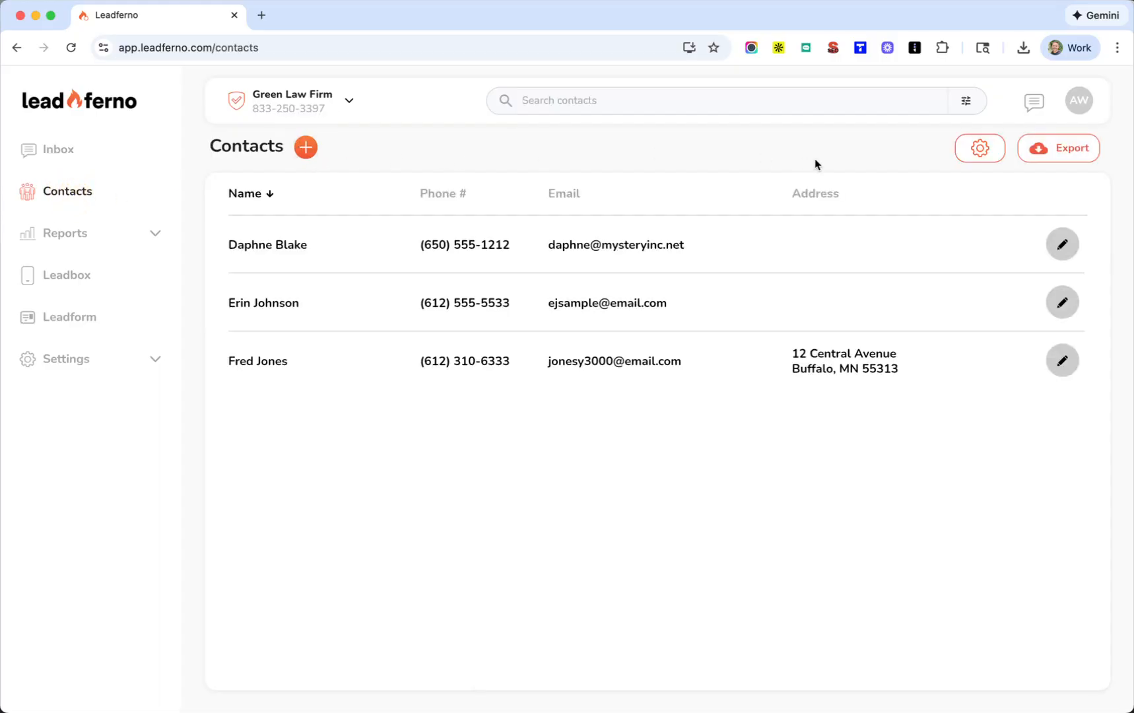
pyautogui.click(979, 149)
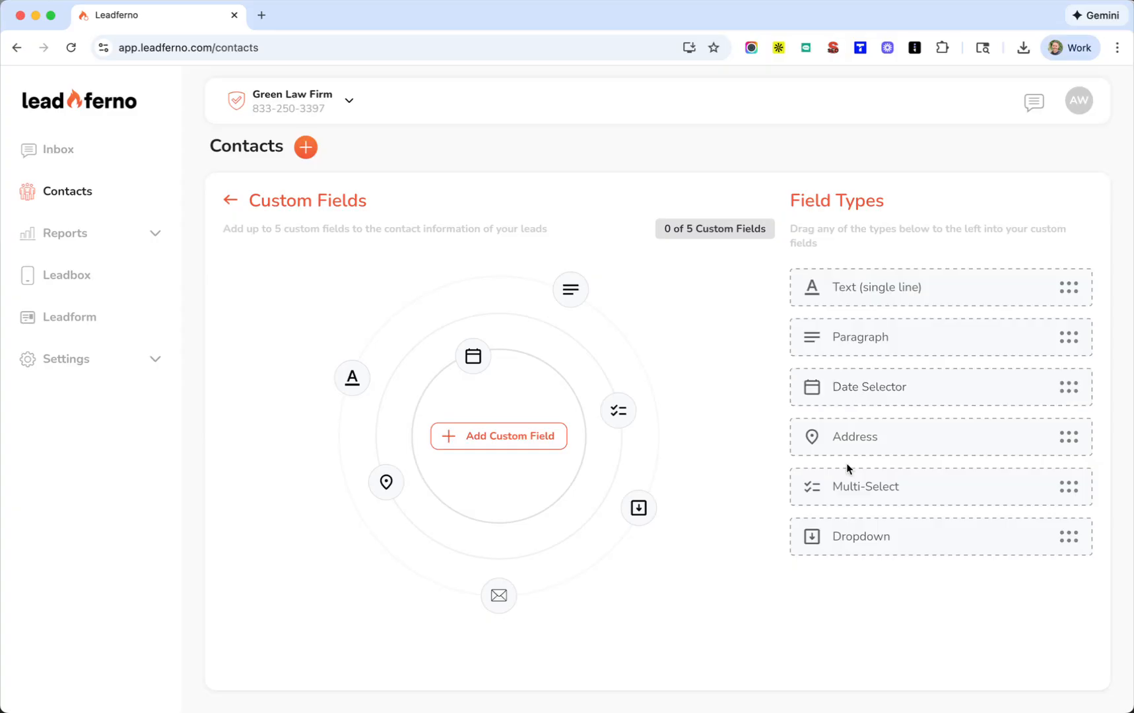
# Add a dropdown custom field labelled "Case Type"
pyautogui.moveTo(860, 540); pyautogui.dragTo(483, 396)
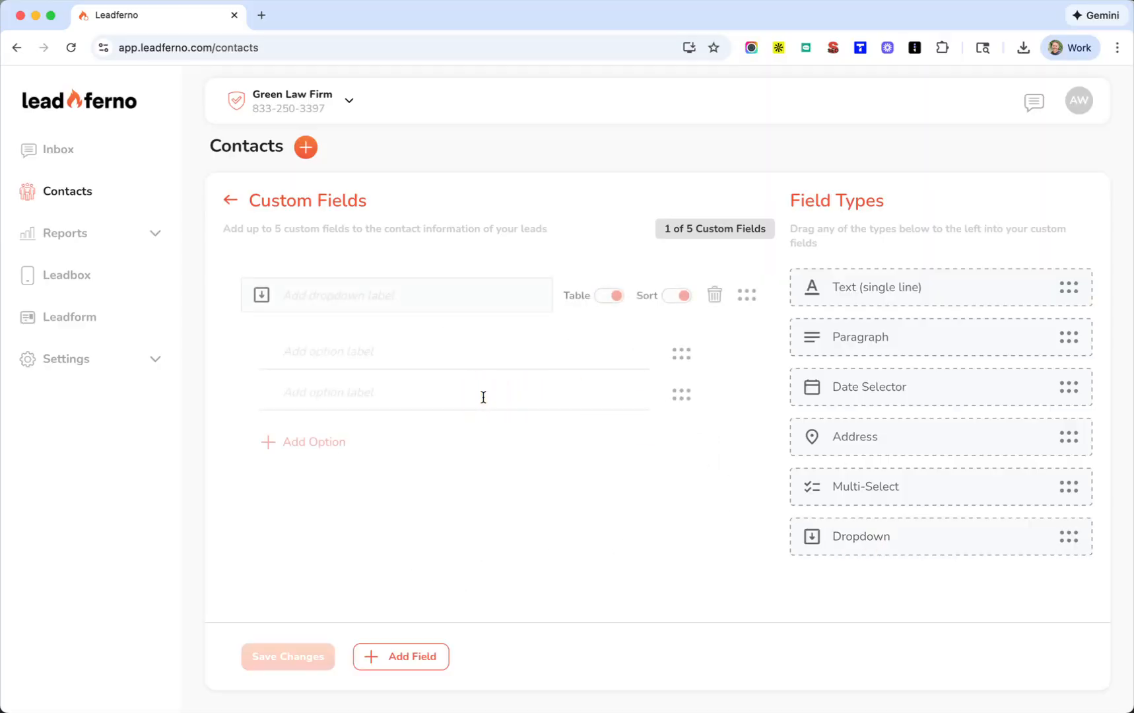
pyautogui.click(400, 299)
pyautogui.write('Case Type')
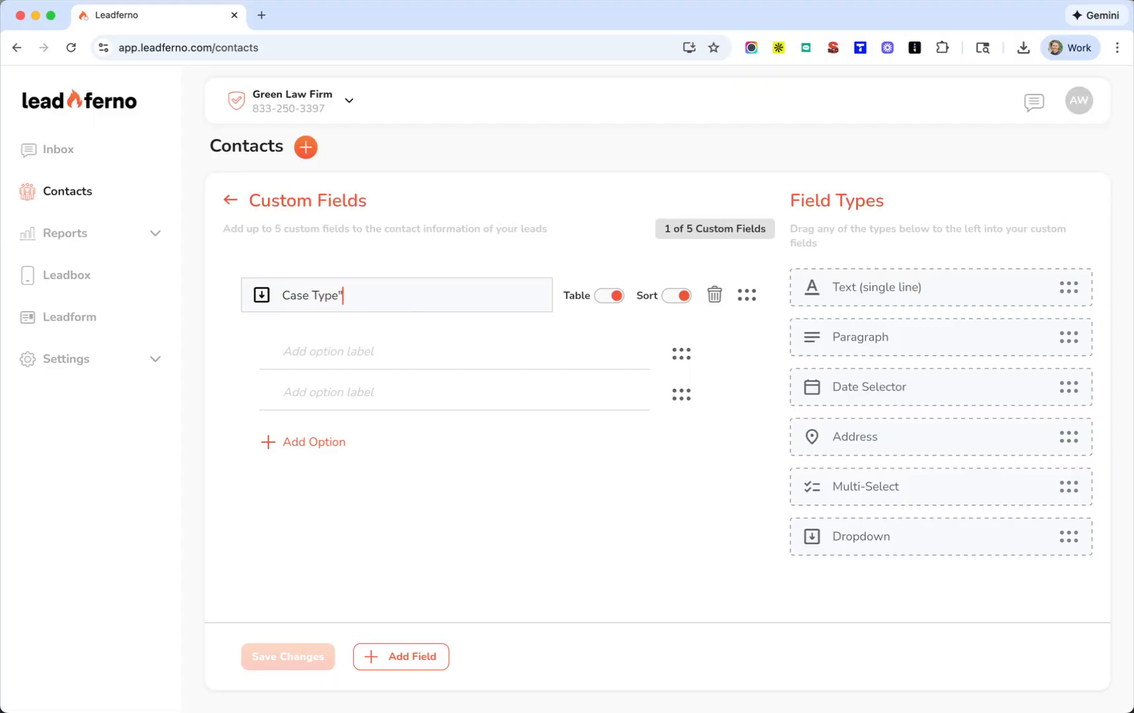
# Give the Case Type dropdown three options: "Slip and fall", "Car accident" and "Dog bites"
pyautogui.click(384, 350)
pyautogui.write('Slip and fall')
pyautogui.press('Tab')
pyautogui.write('Ca')
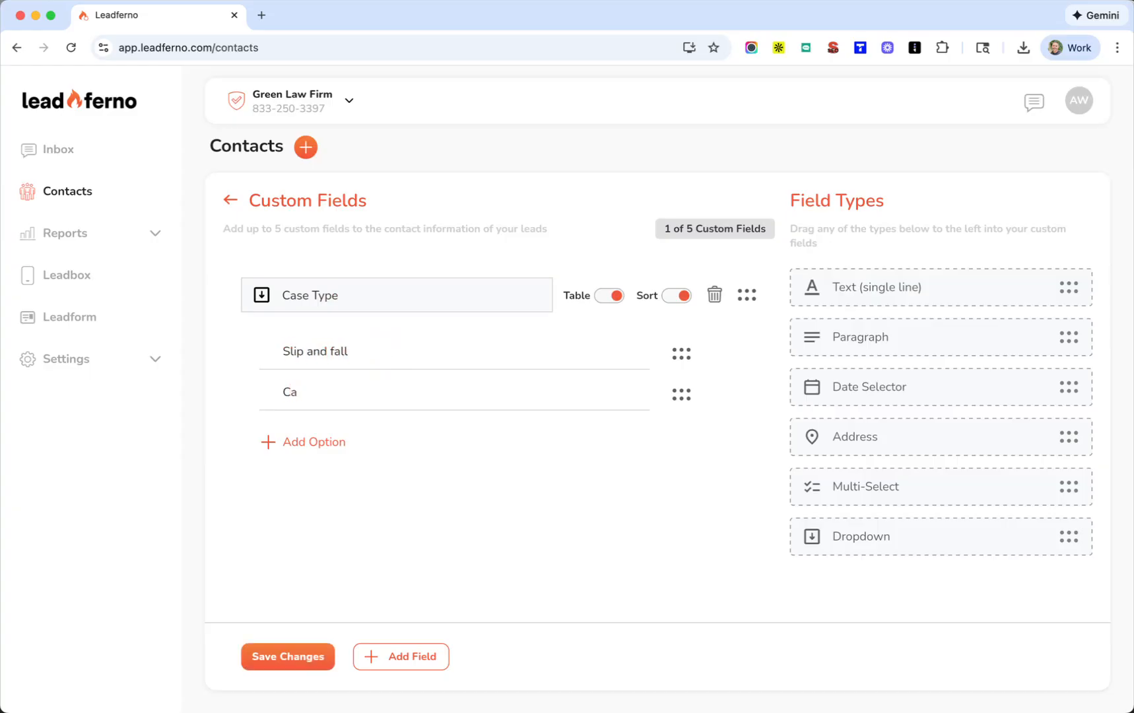
pyautogui.write('r accident')
pyautogui.click(279, 444)
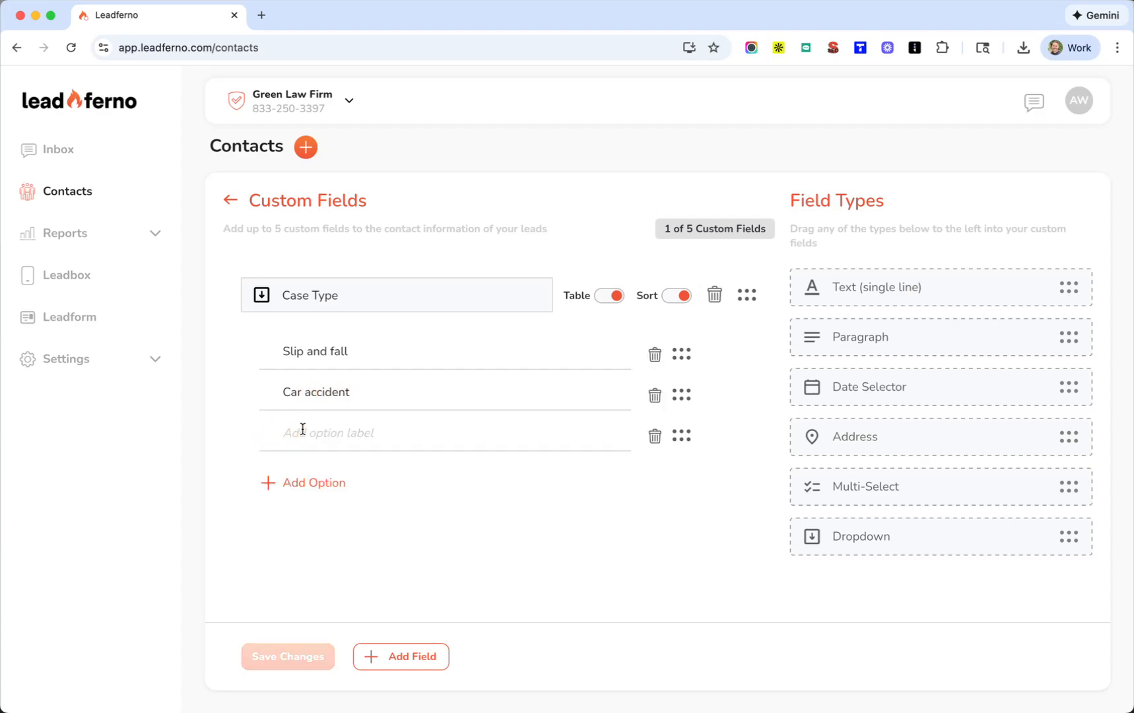
pyautogui.click(302, 429)
pyautogui.write('D')
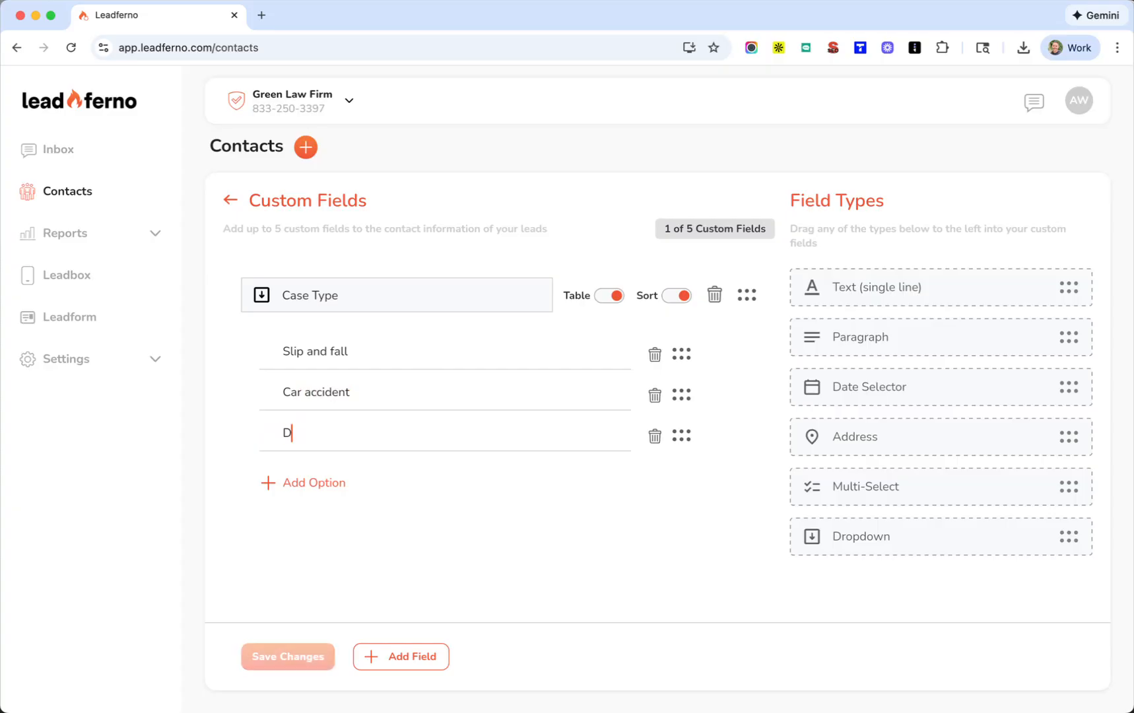
pyautogui.write('og bites')
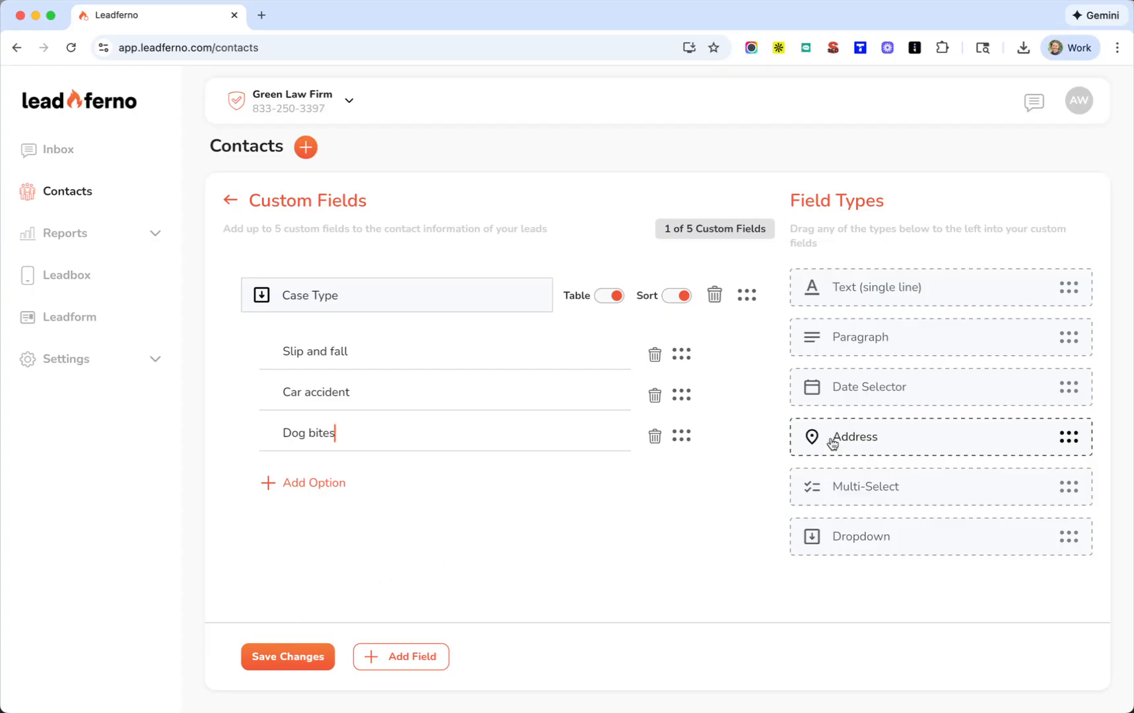
# Add a date selector custom field labelled "Event Date" below the Case Type field
pyautogui.moveTo(861, 388); pyautogui.dragTo(330, 536)
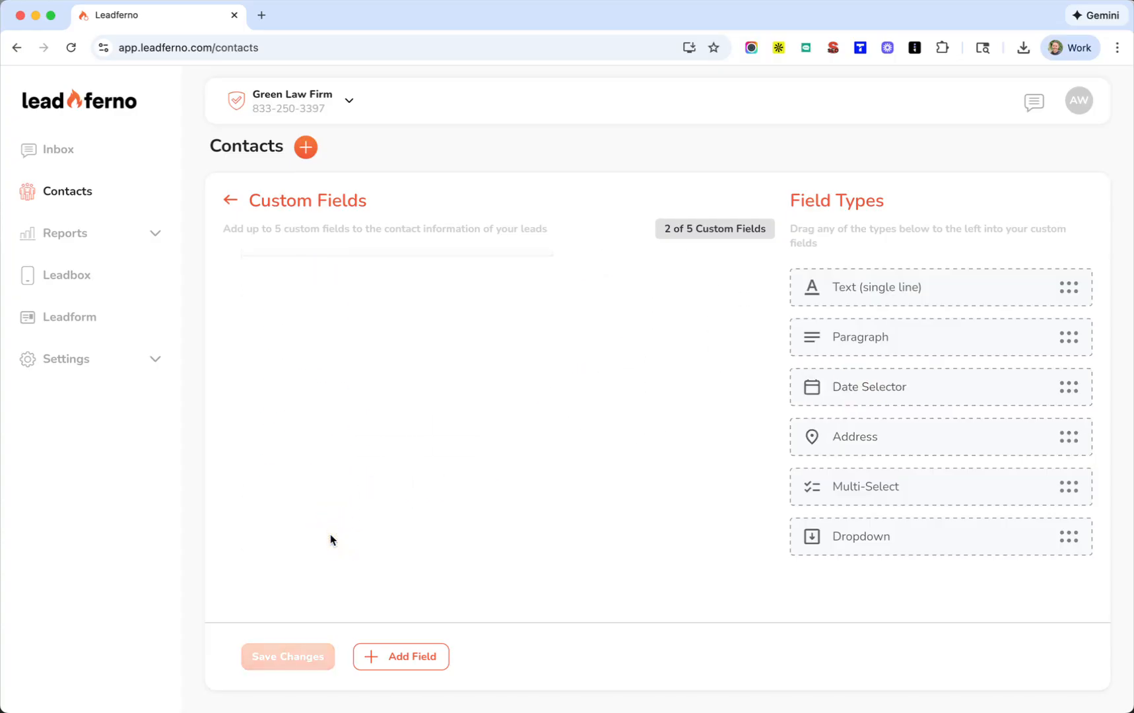
pyautogui.click(329, 535)
pyautogui.write('Eve')
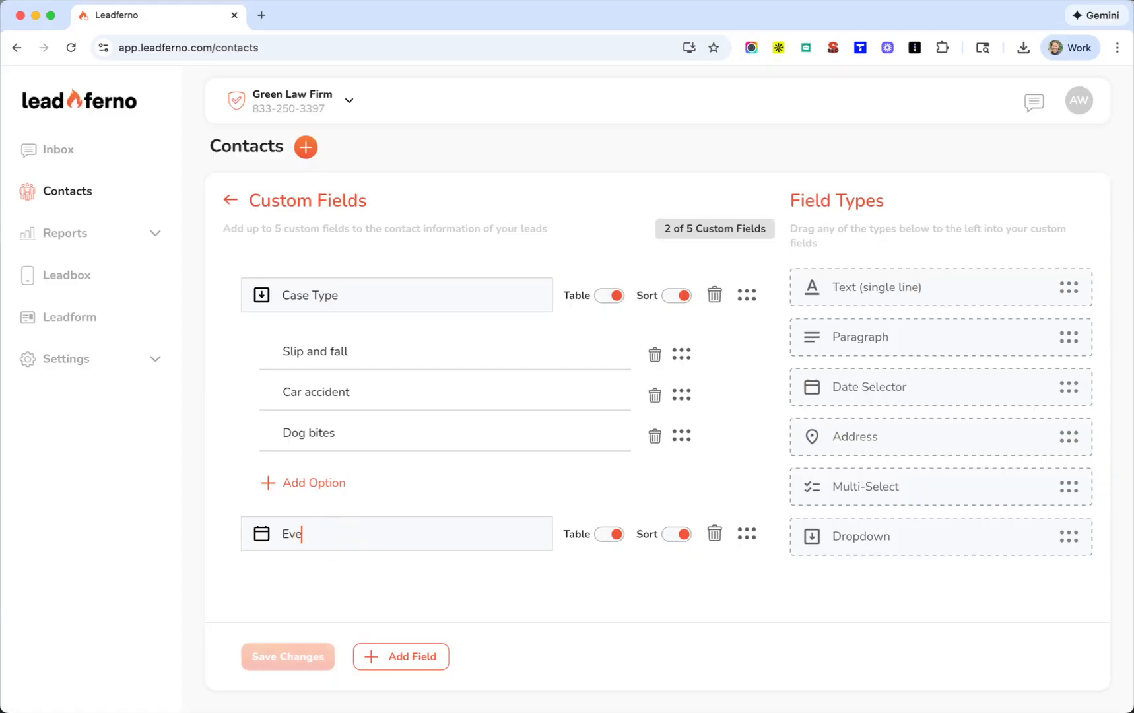
pyautogui.write('nt Date')
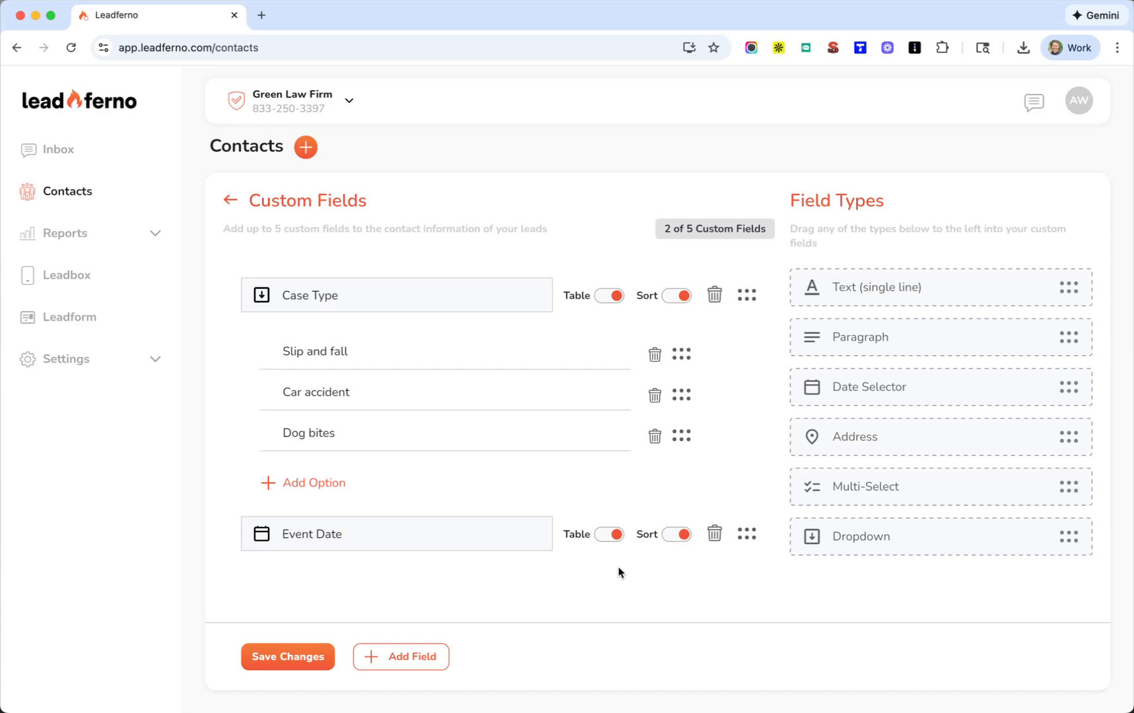
# Add a single-line text custom field labelled "Case Number" below Event Date and save the custom field changes
pyautogui.moveTo(904, 288); pyautogui.dragTo(370, 584)
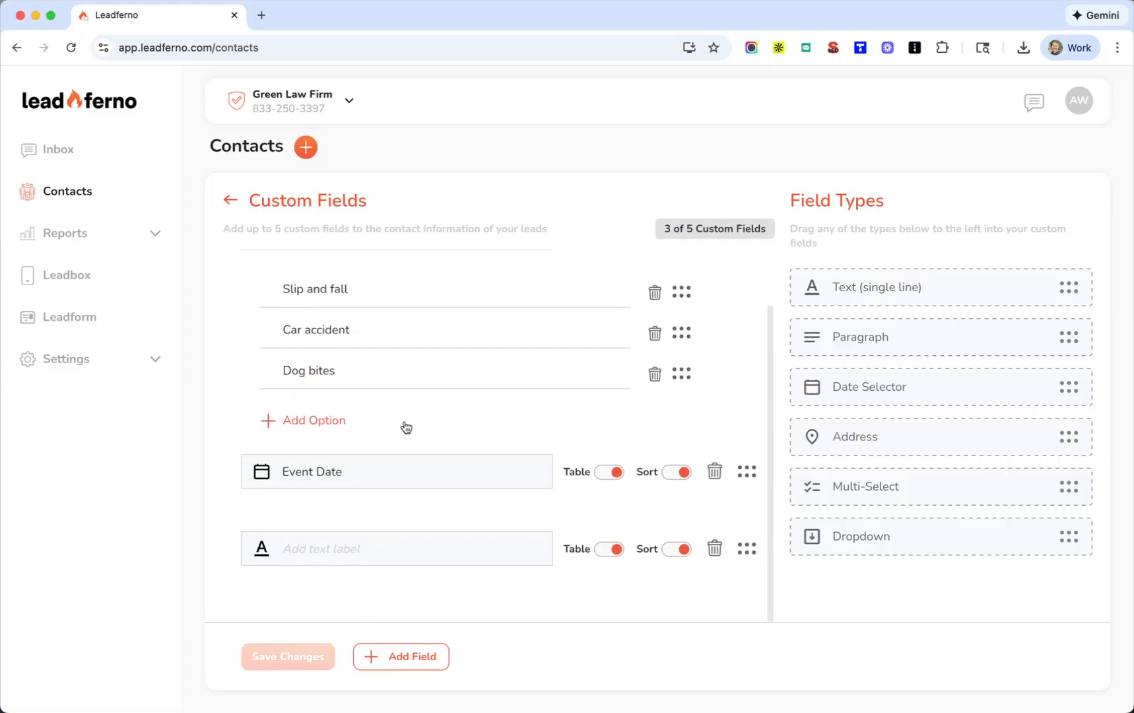
pyautogui.click(334, 565)
pyautogui.write('Case number')
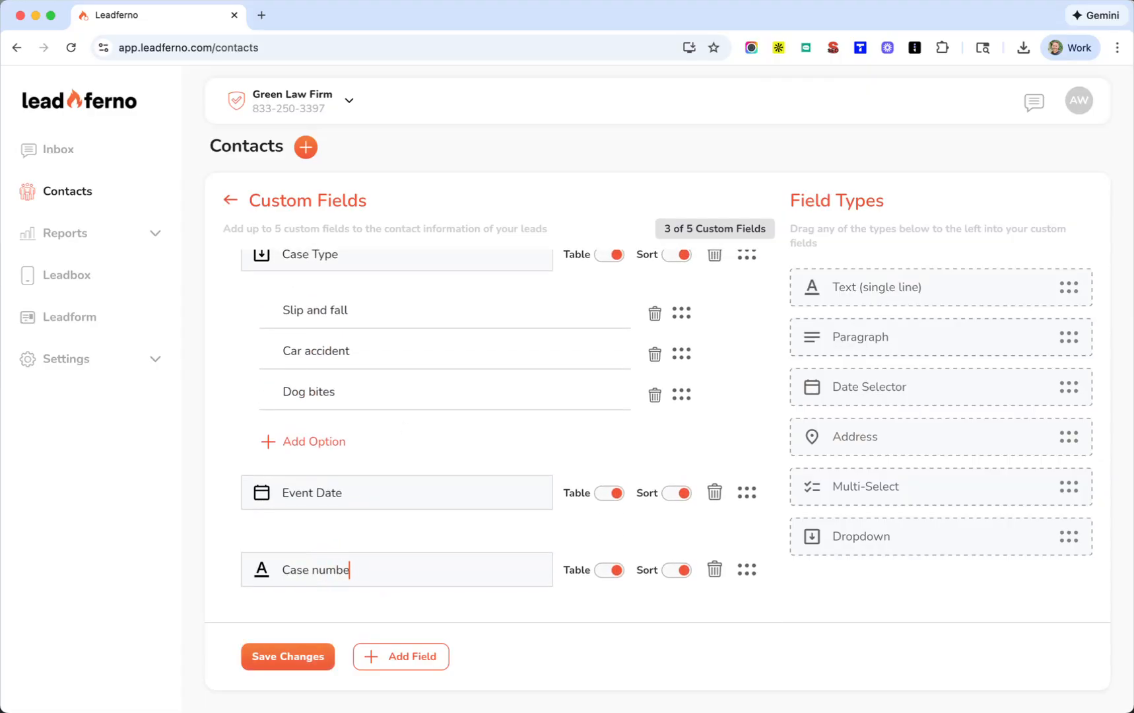
pyautogui.press('BackSpace')
pyautogui.press('BackSpace')
pyautogui.press('BackSpace')
pyautogui.press('BackSpace')
pyautogui.press('BackSpace')
pyautogui.press('BackSpace')
pyautogui.write('Number')
pyautogui.click(290, 658)
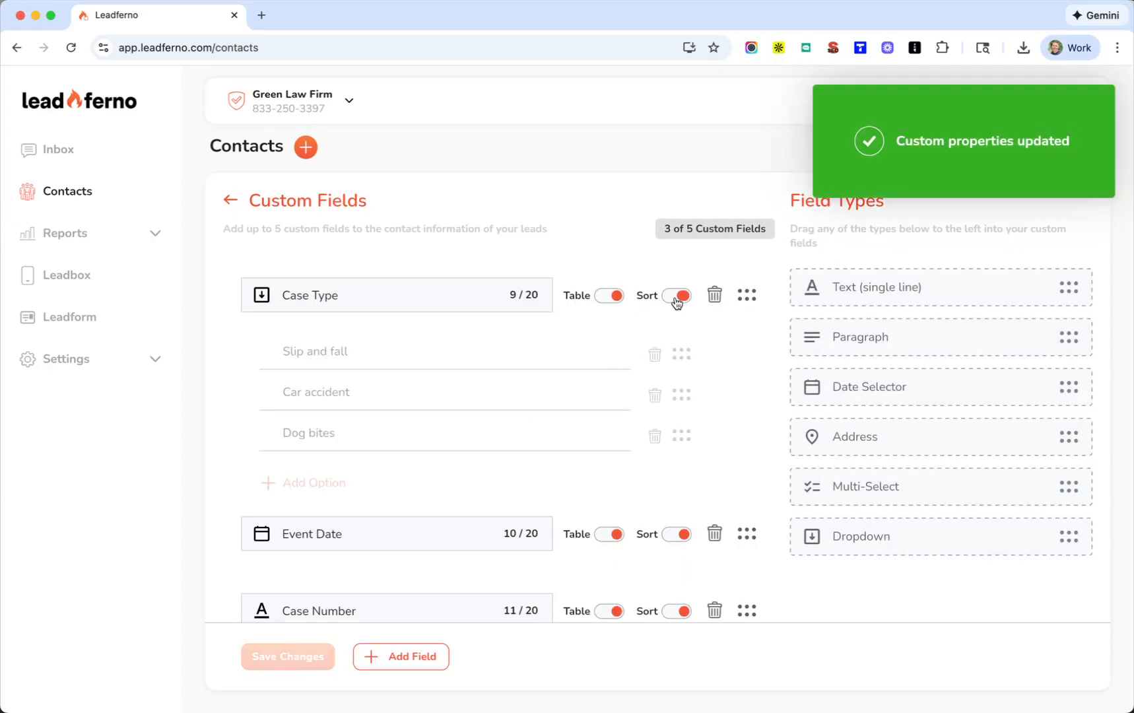
# Toggle the table display of the Case Type field off and back on
pyautogui.click(604, 301)
pyautogui.click(606, 300)
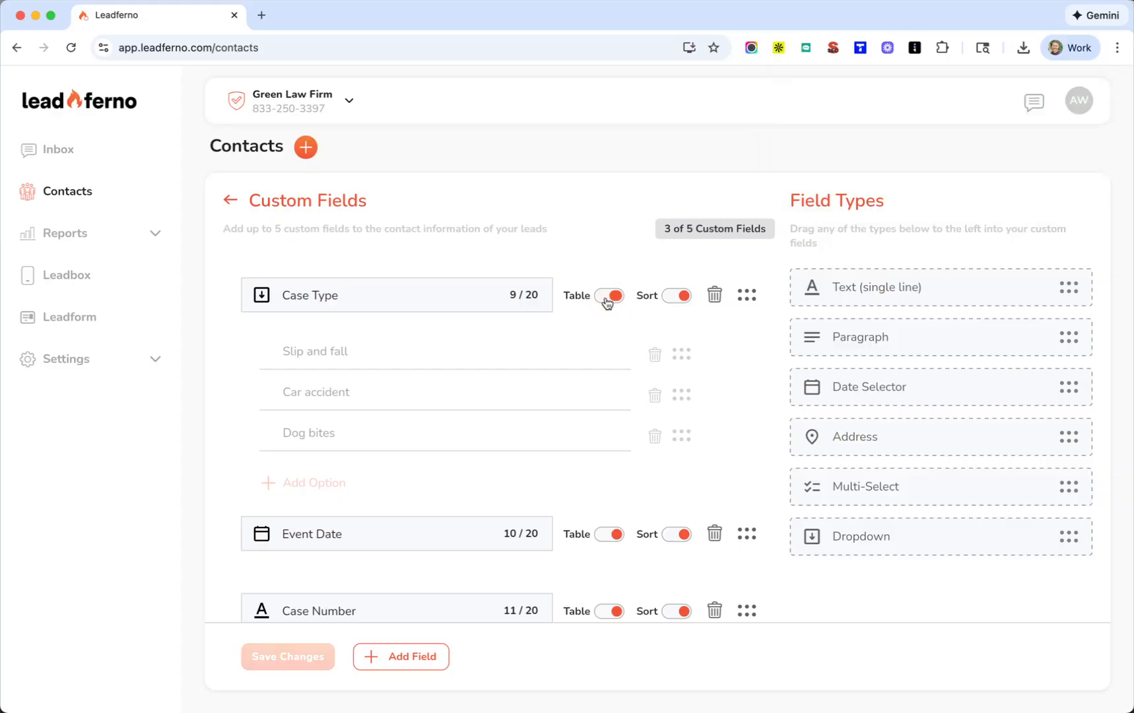
pyautogui.scroll(-2, 605, 301)
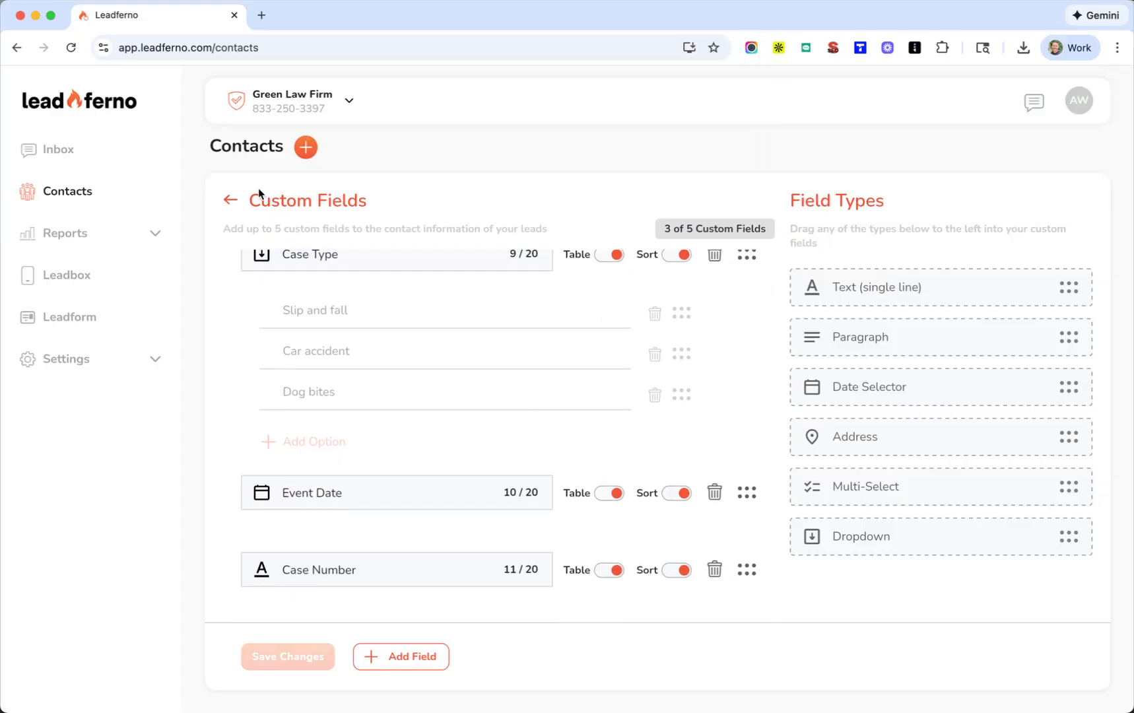
# Return to the contacts table and check its columns for the custom fields
pyautogui.click(230, 199)
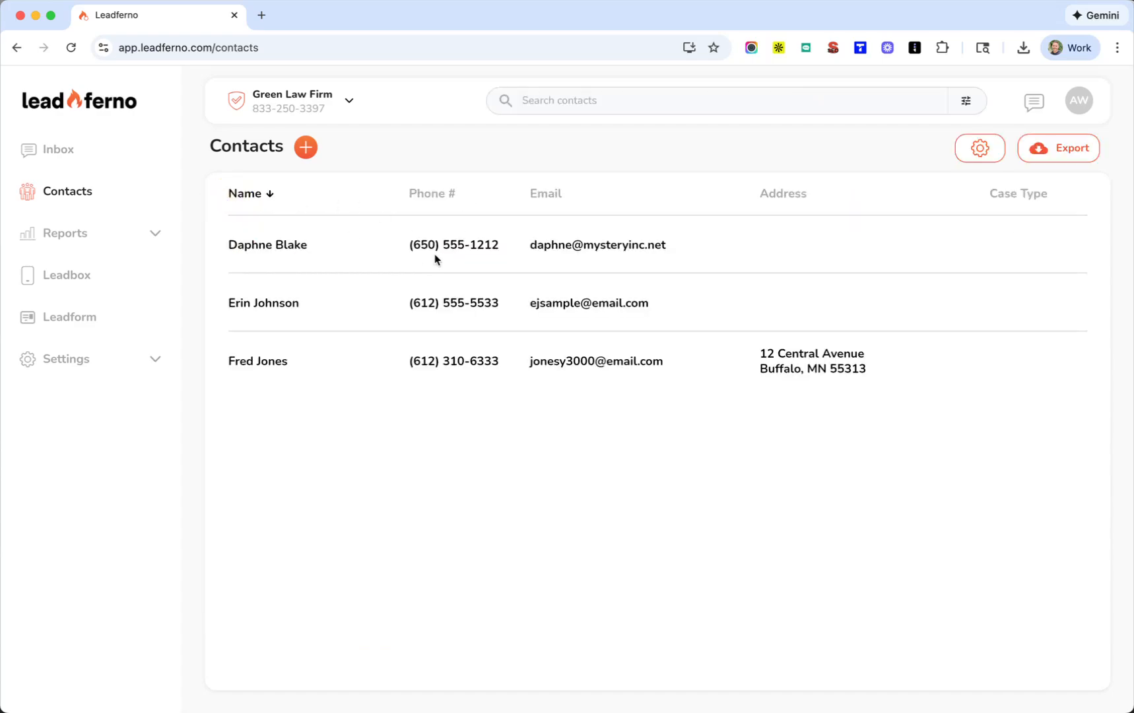
pyautogui.hscroll(5, 450, 278)
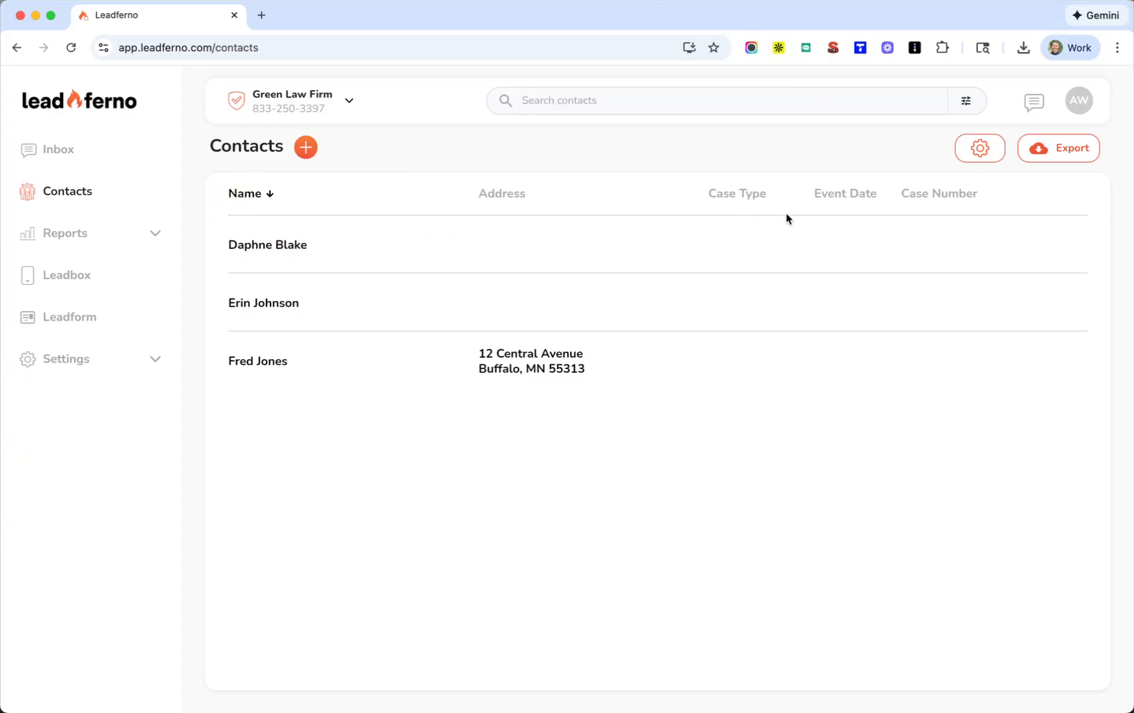
pyautogui.hscroll(3, 786, 218)
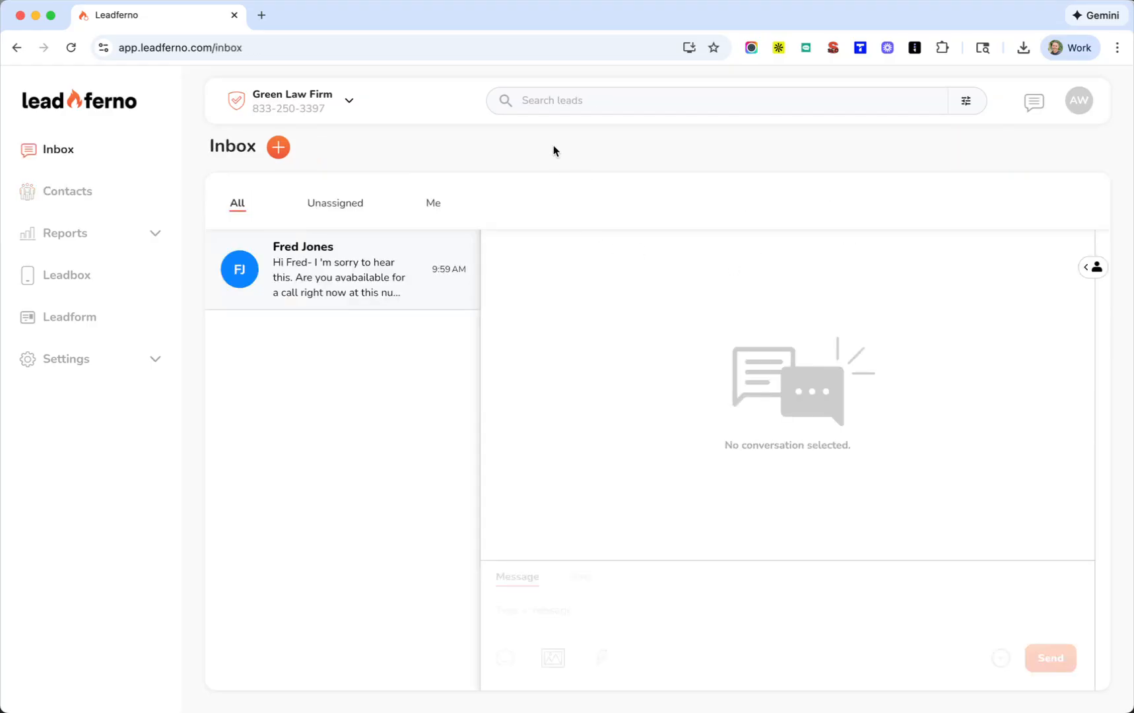
# Open the inbox conversation about the rear-end accident and show the lead's contact information beside it
pyautogui.click(340, 258)
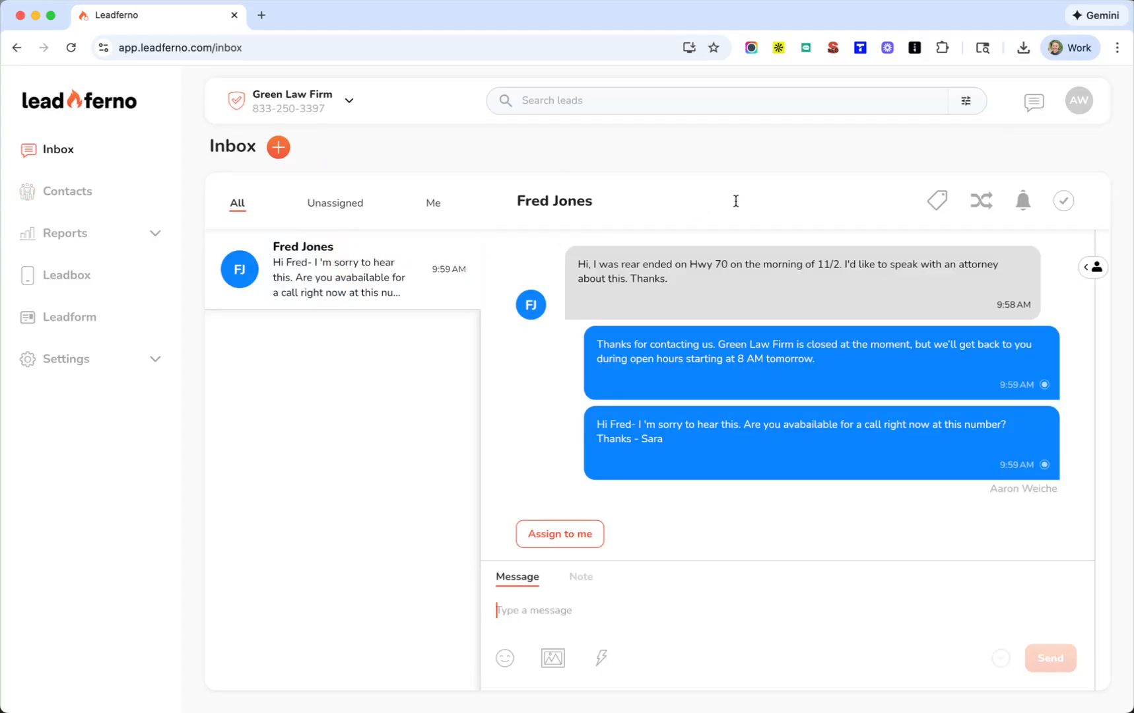
pyautogui.click(1084, 271)
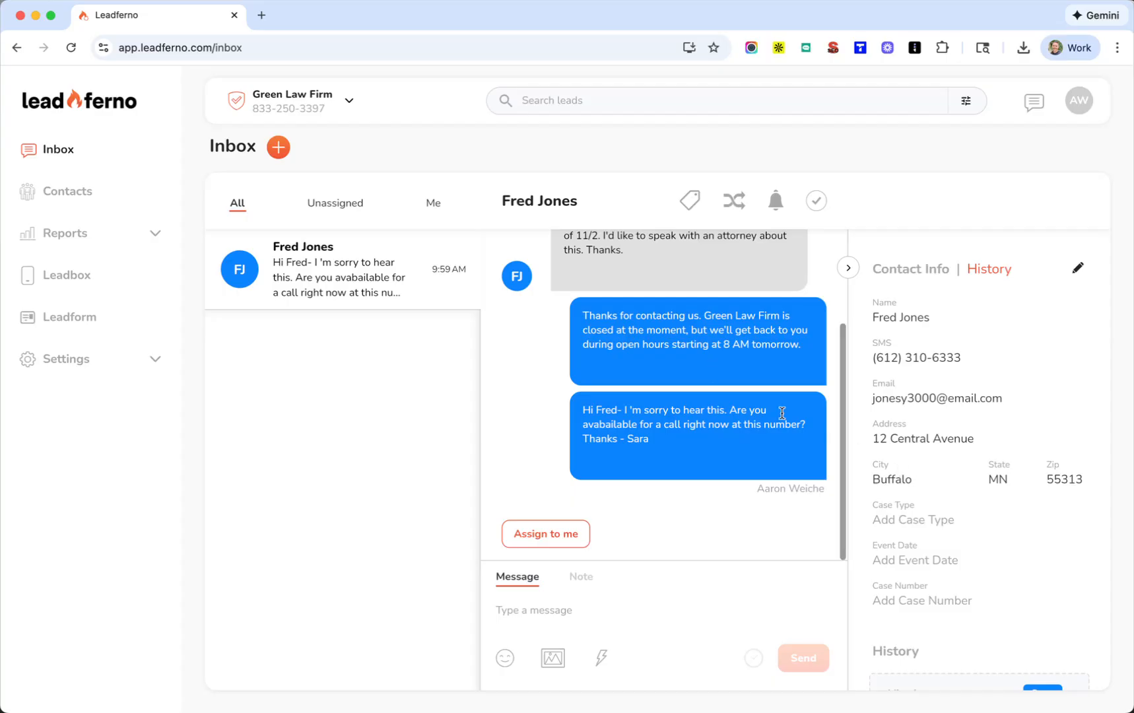
pyautogui.scroll(2, 731, 396)
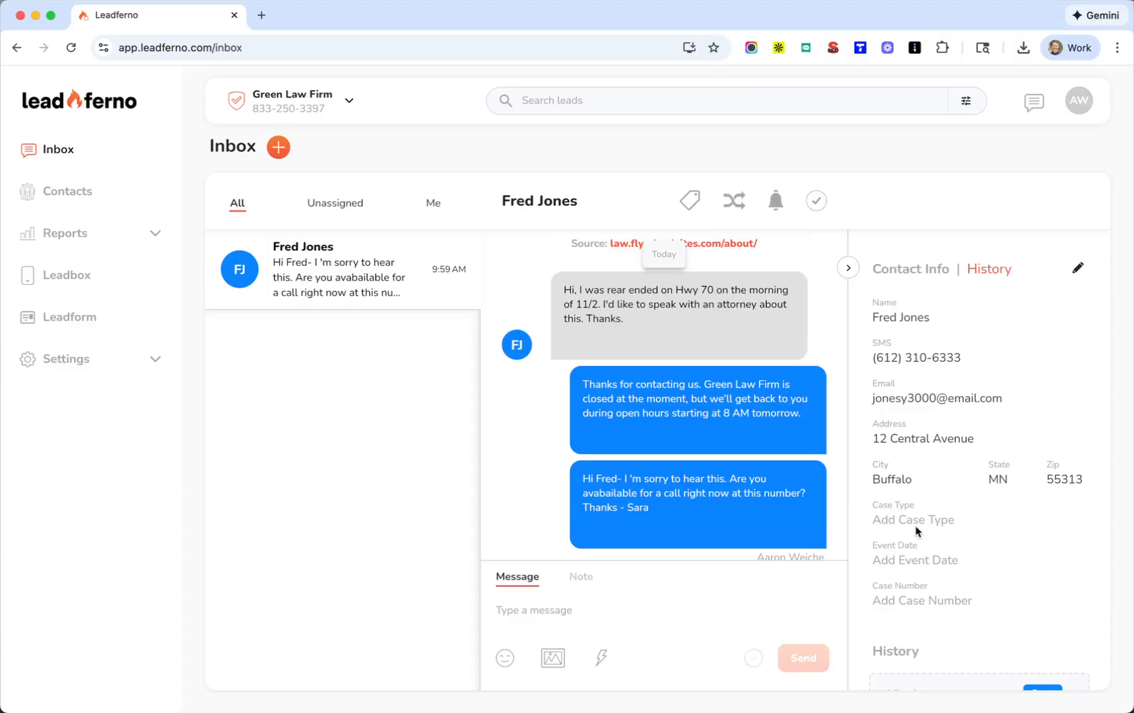
# Edit the lead's contact information, setting Case Type to "Car accident" and Event Date to 11/02/2025
pyautogui.click(1077, 268)
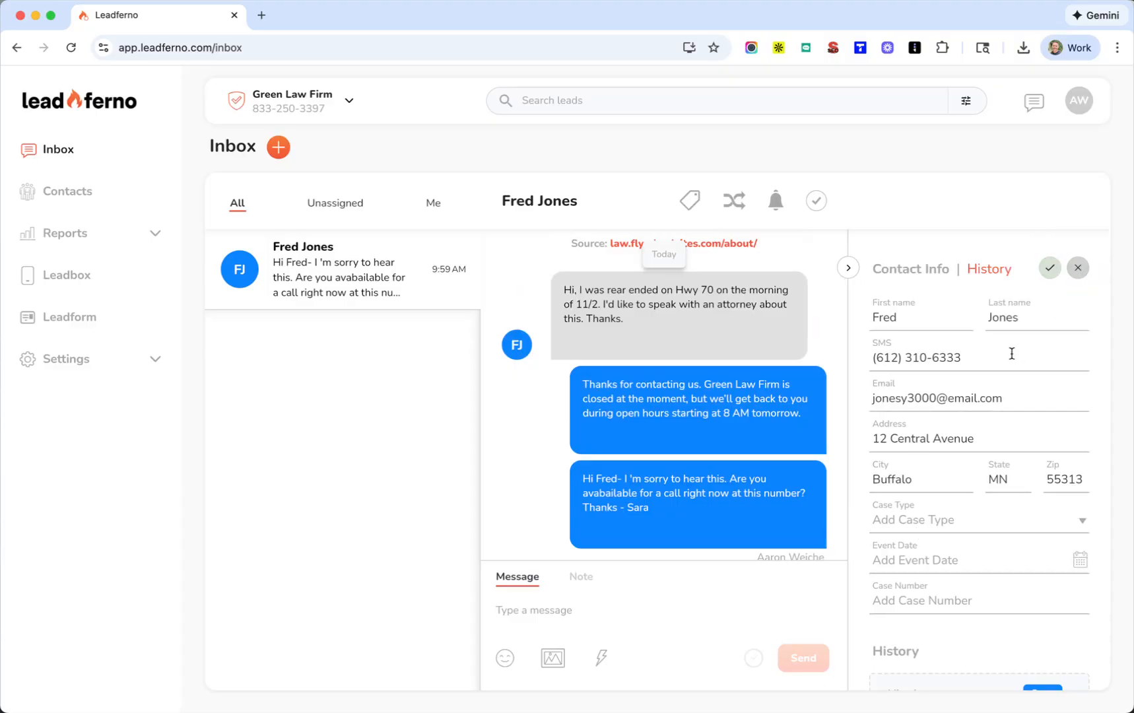
pyautogui.click(909, 521)
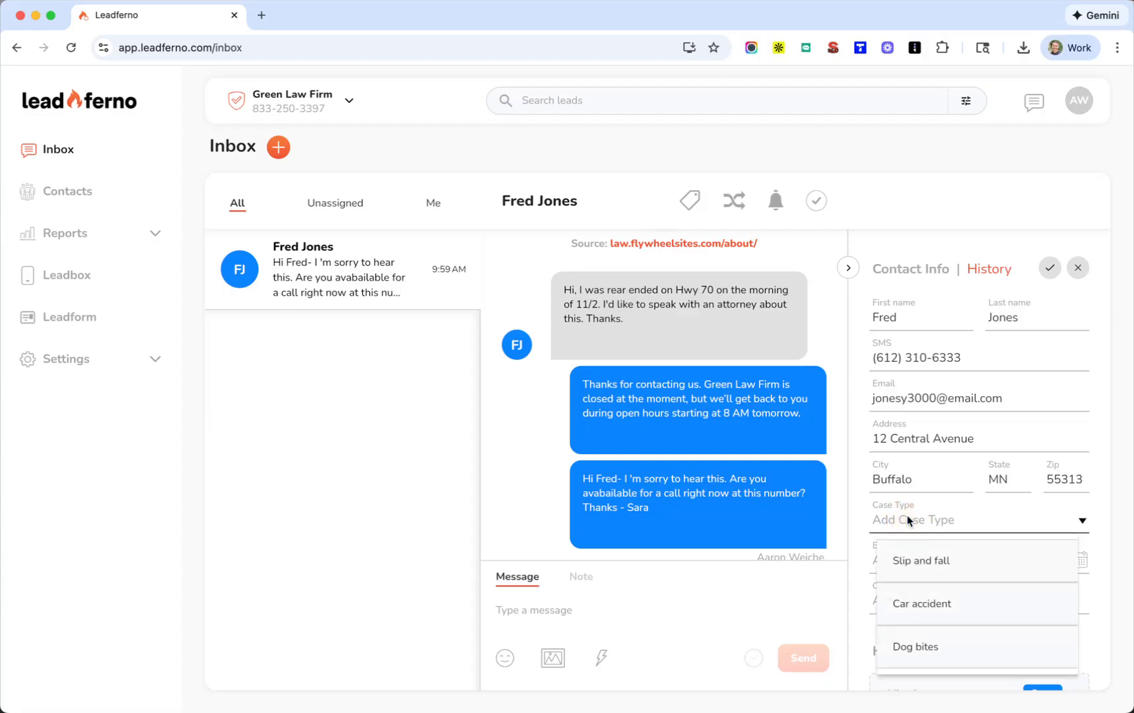
pyautogui.click(924, 603)
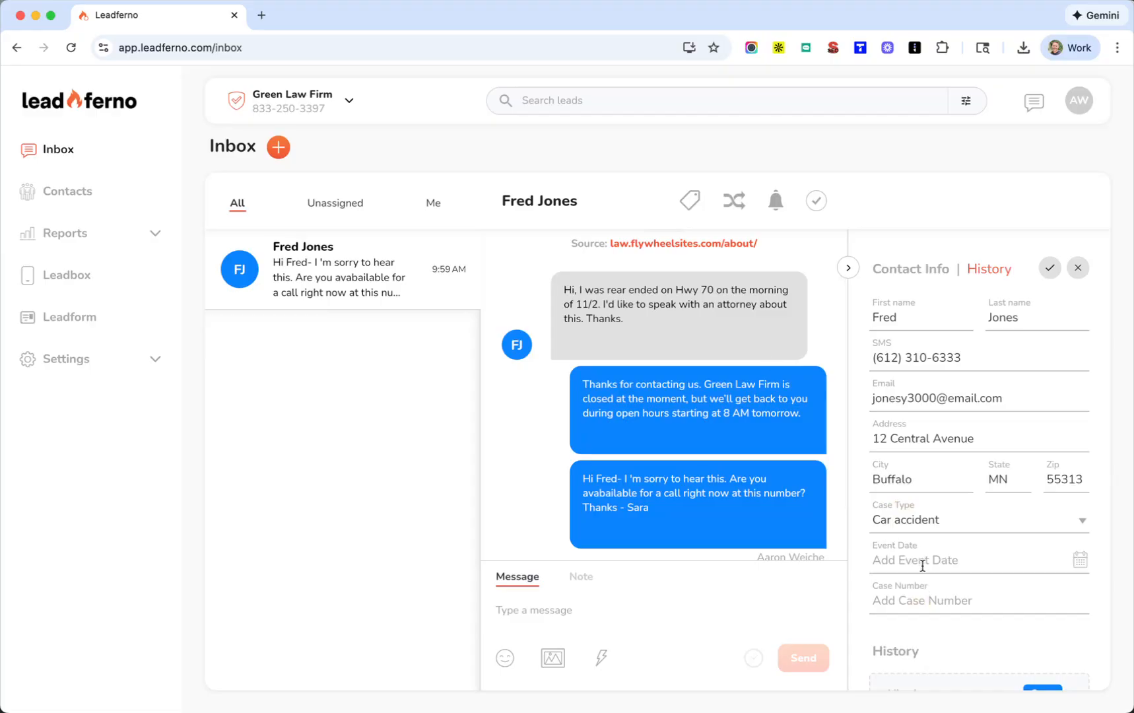
pyautogui.click(935, 560)
pyautogui.click(1080, 560)
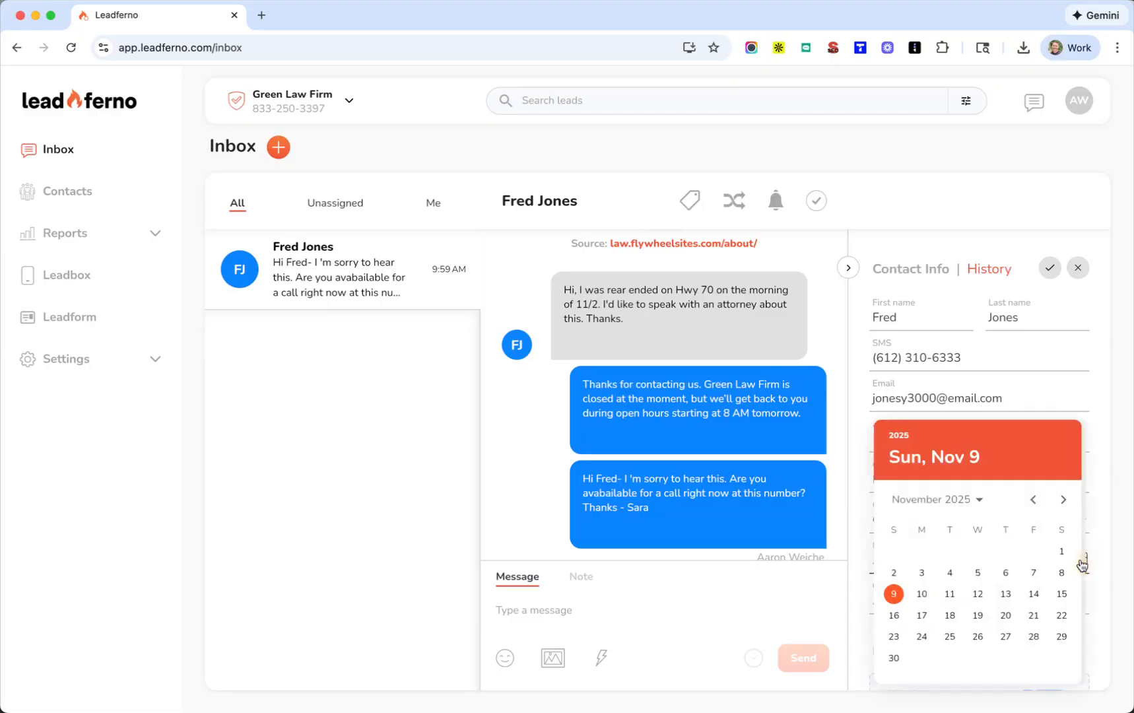
pyautogui.click(893, 572)
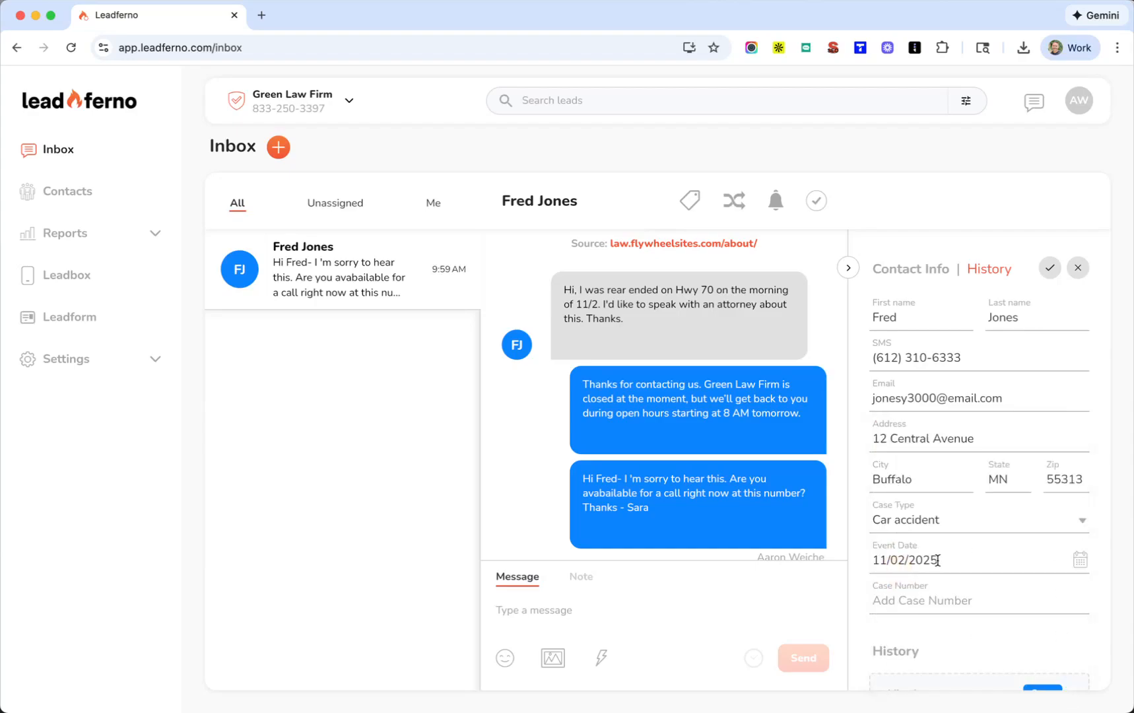
# Fill in the lead's case number and save the contact information
pyautogui.click(912, 602)
pyautogui.write('1234')
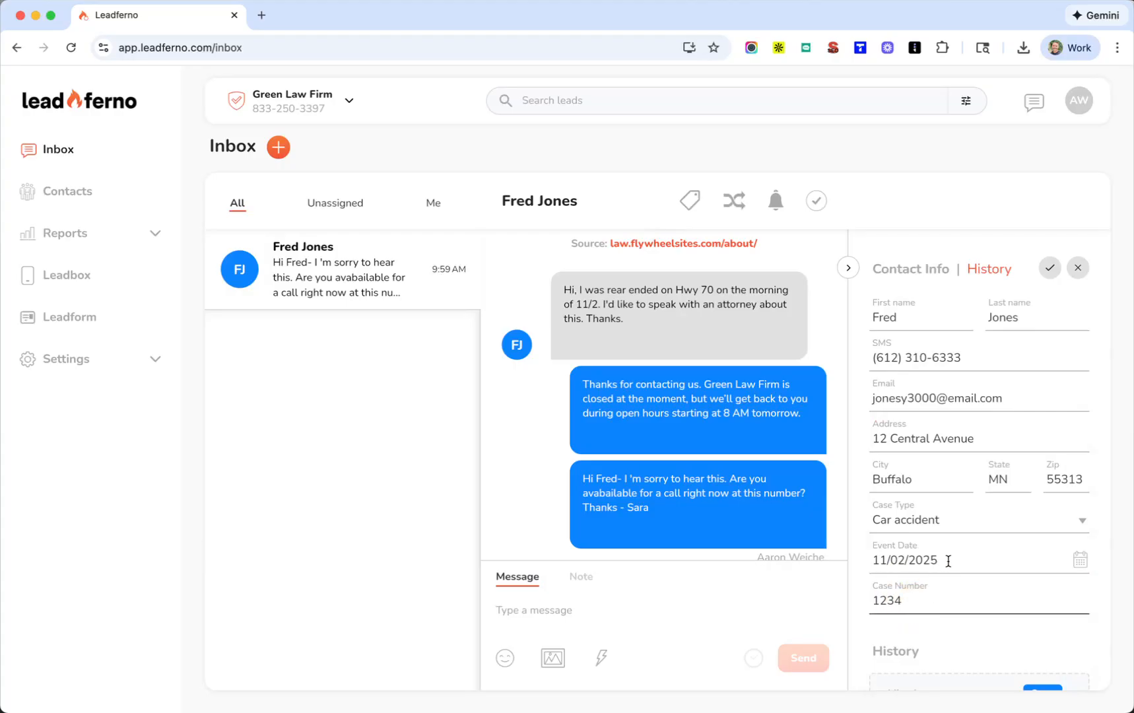
pyautogui.click(1051, 271)
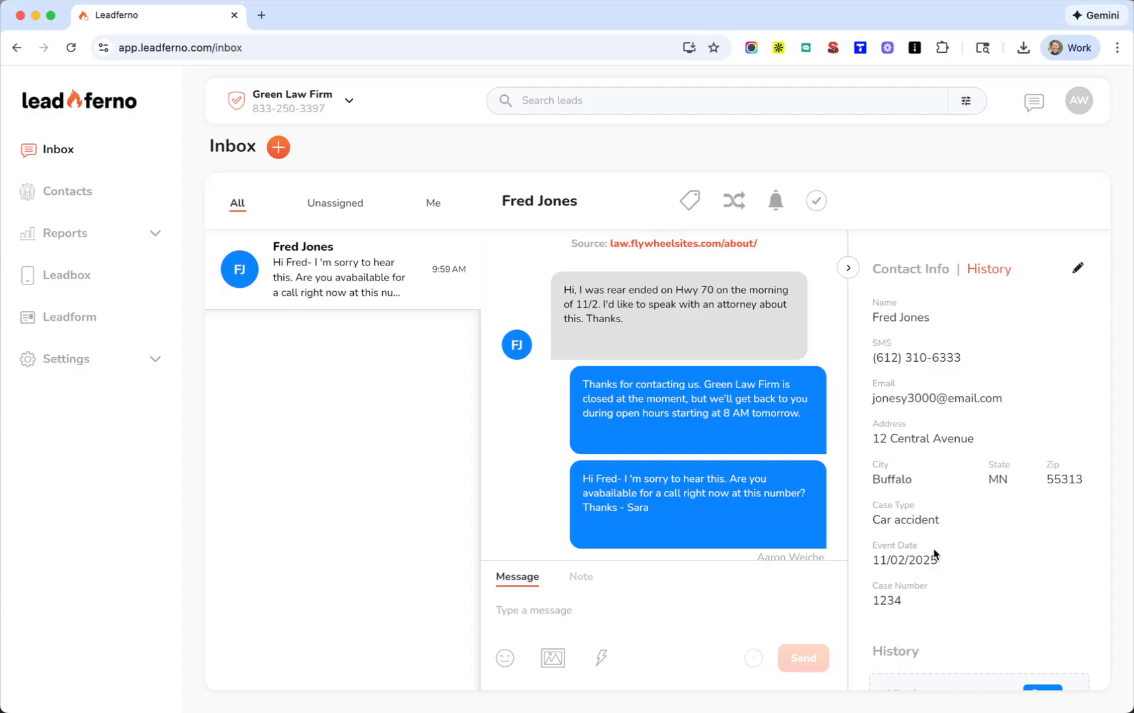
# Open the contacts table and check the lead's entries in the Case Type, Event Date and Case Number columns
pyautogui.click(64, 192)
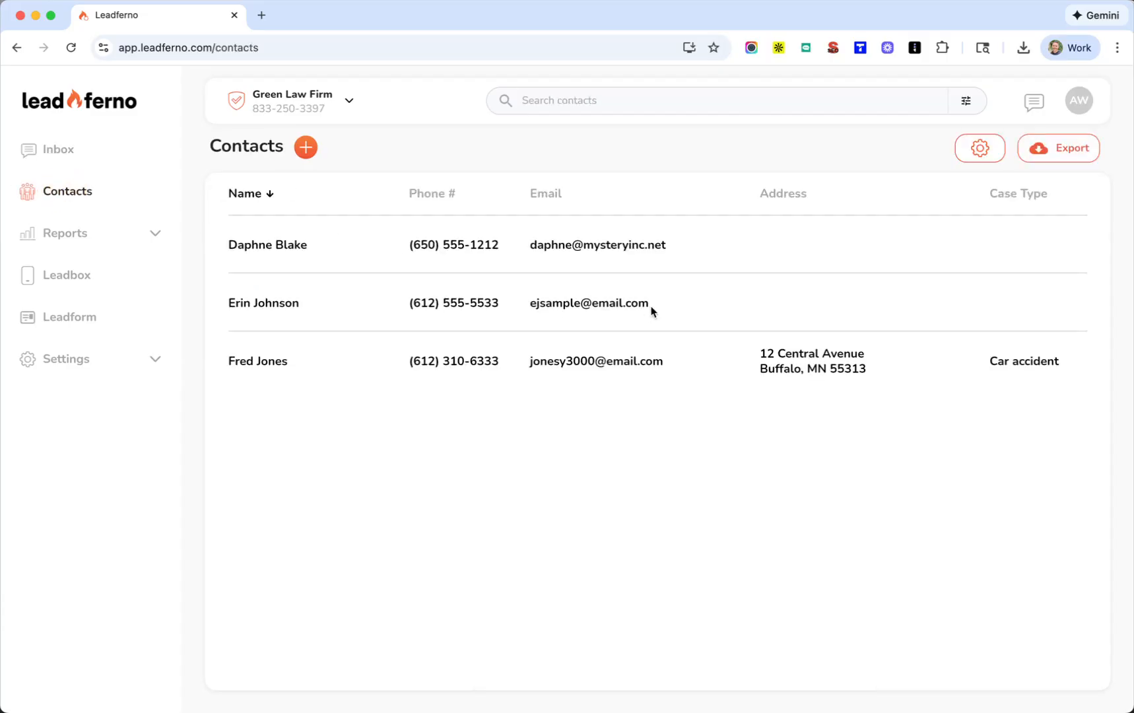
pyautogui.hscroll(5, 671, 310)
pyautogui.hscroll(2, 671, 309)
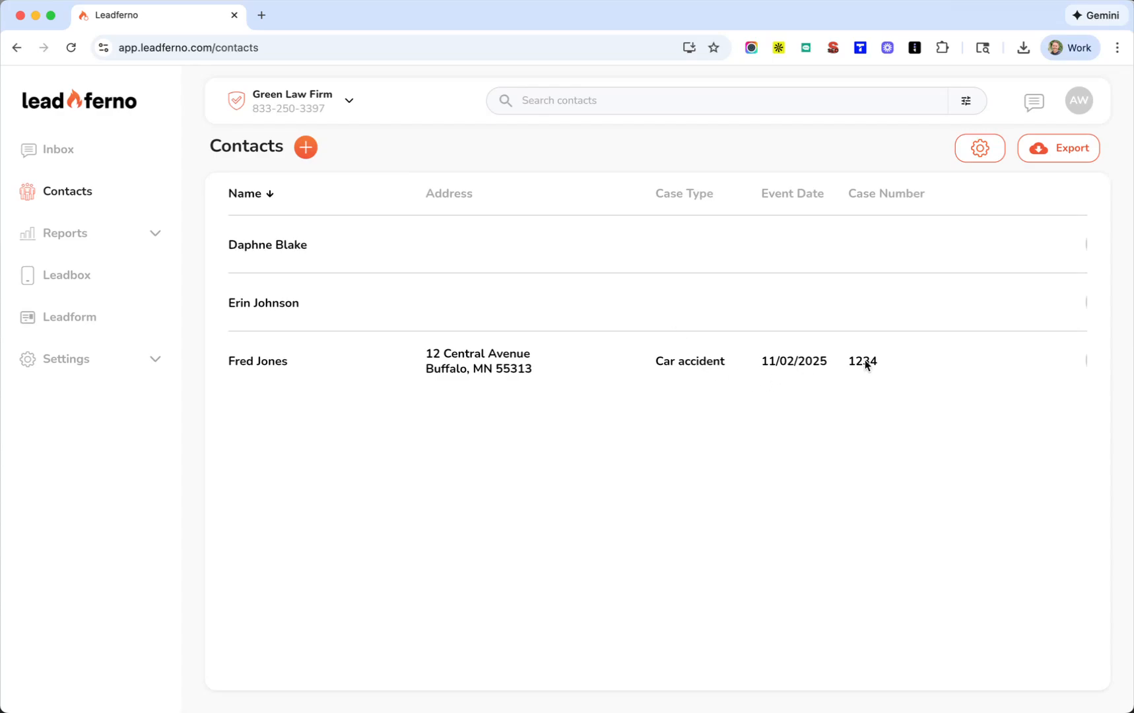
# Open the Leadform builder and review the fields of the New case form, including the Case type options
pyautogui.click(133, 152)
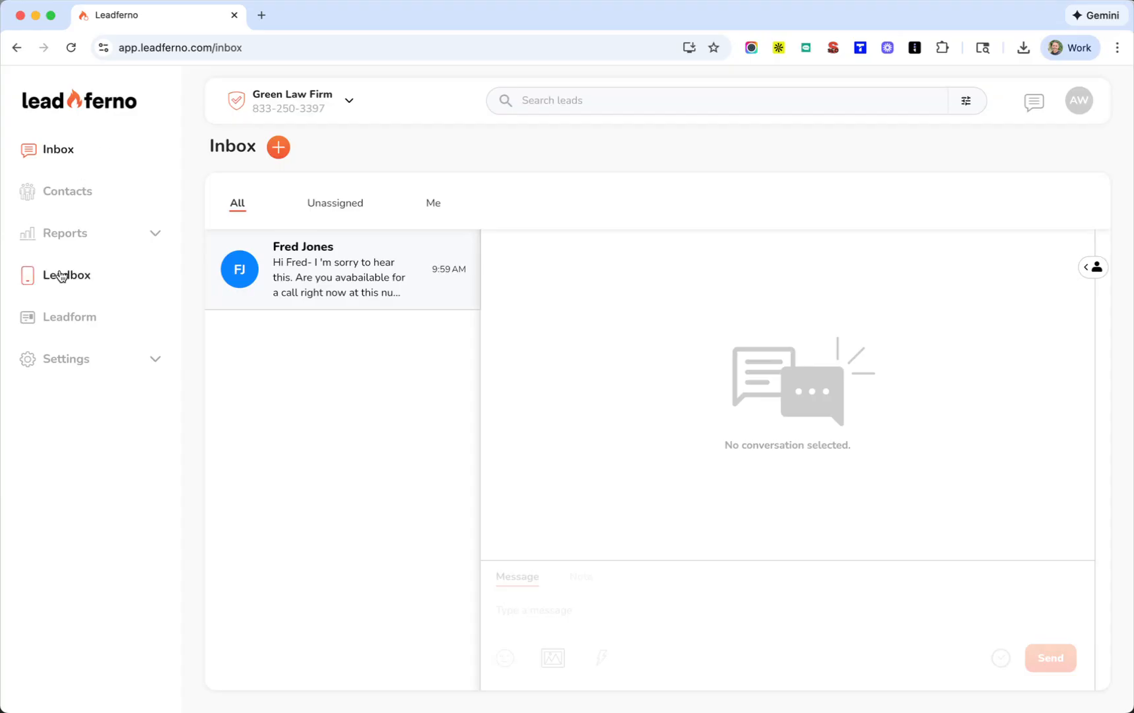
pyautogui.click(59, 320)
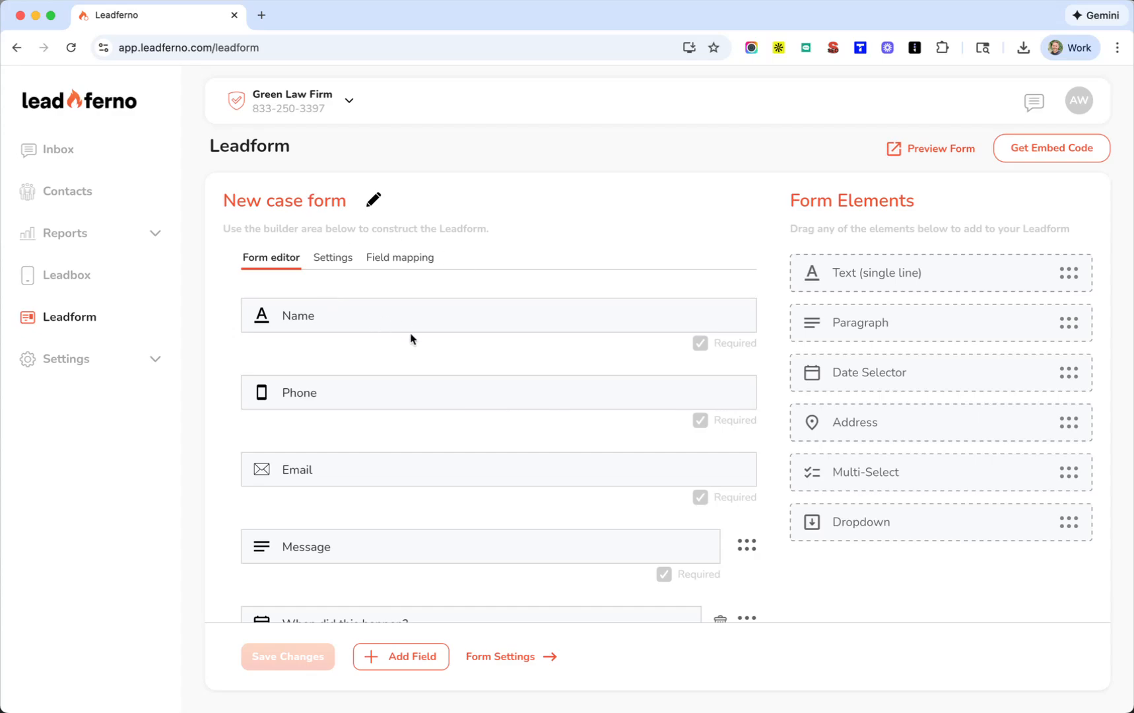
pyautogui.scroll(-1, 448, 357)
pyautogui.scroll(-5, 448, 357)
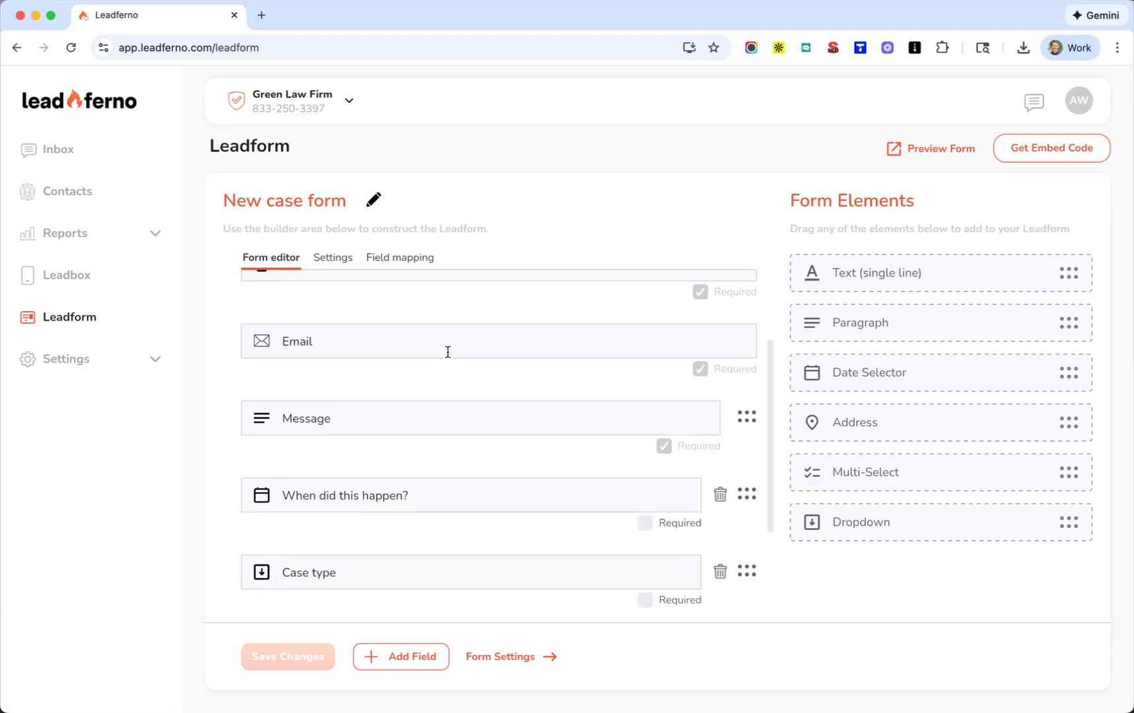
pyautogui.scroll(-2, 447, 352)
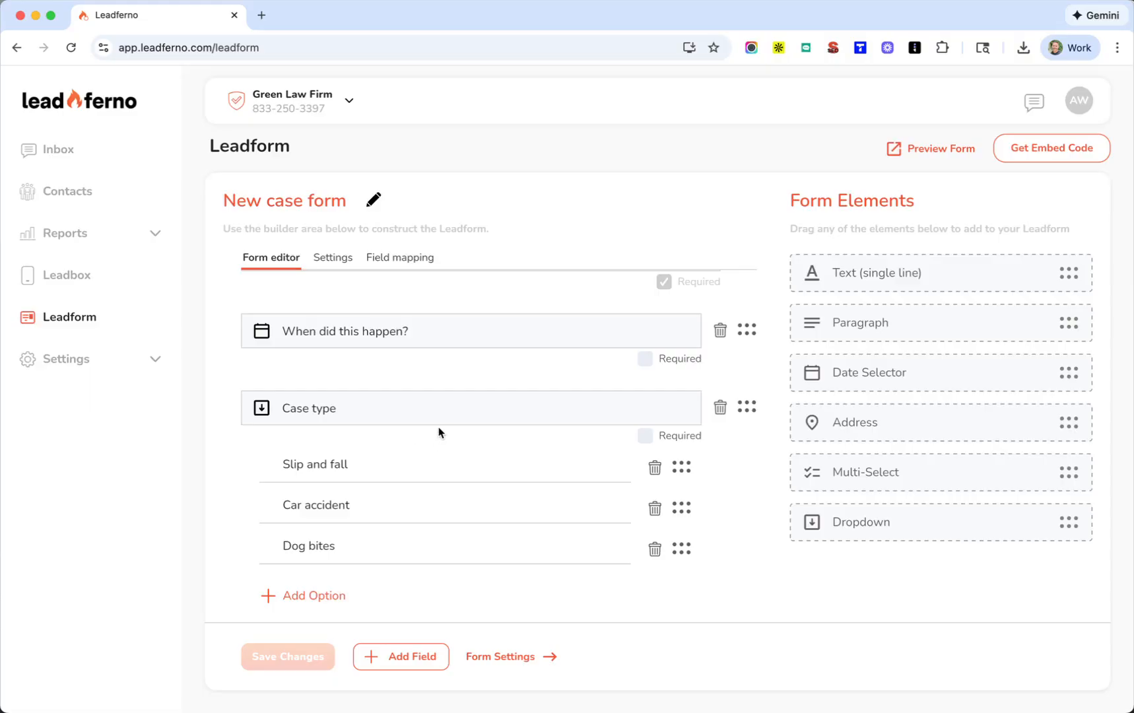
pyautogui.scroll(5, 439, 432)
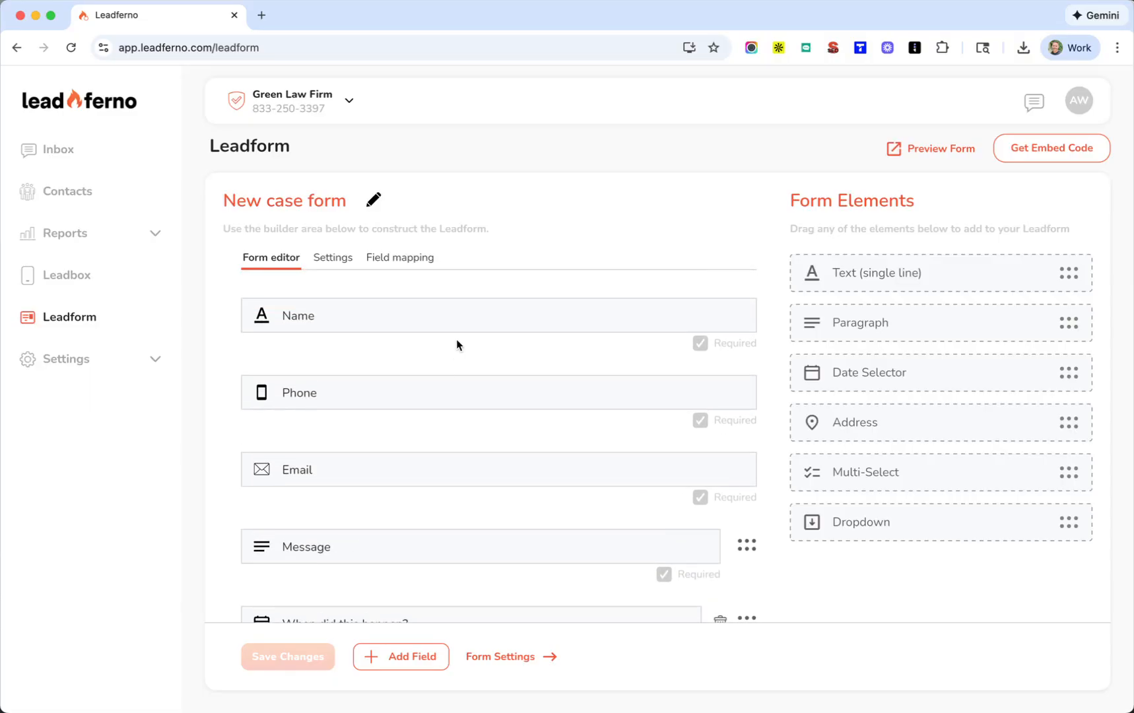
# In the form's field mapping, link "When did this happen?" to Event Date and "Case type" to the Case Type contact field
pyautogui.click(400, 258)
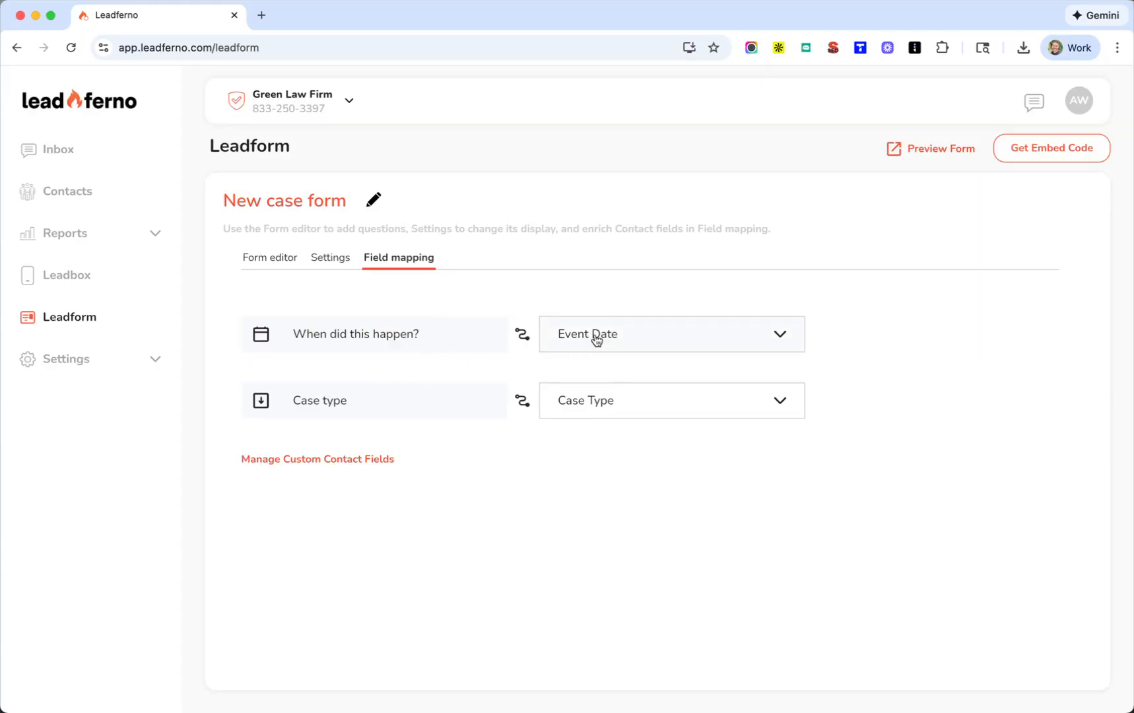
pyautogui.click(523, 338)
pyautogui.click(614, 404)
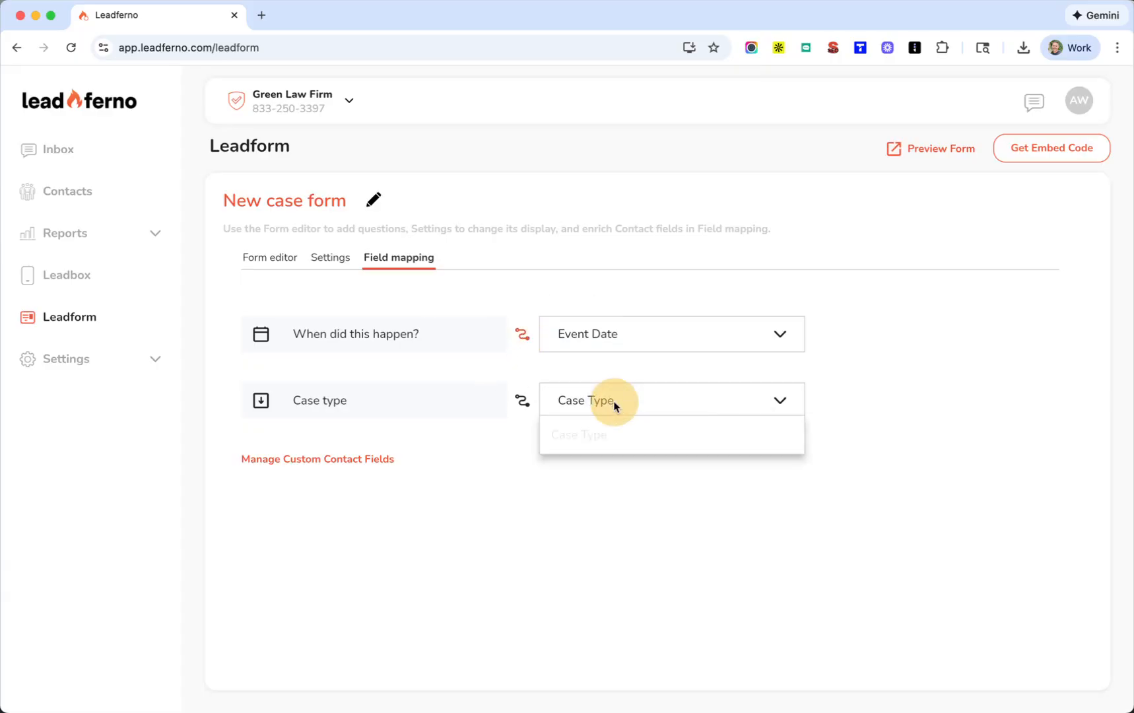
pyautogui.moveTo(600, 461)
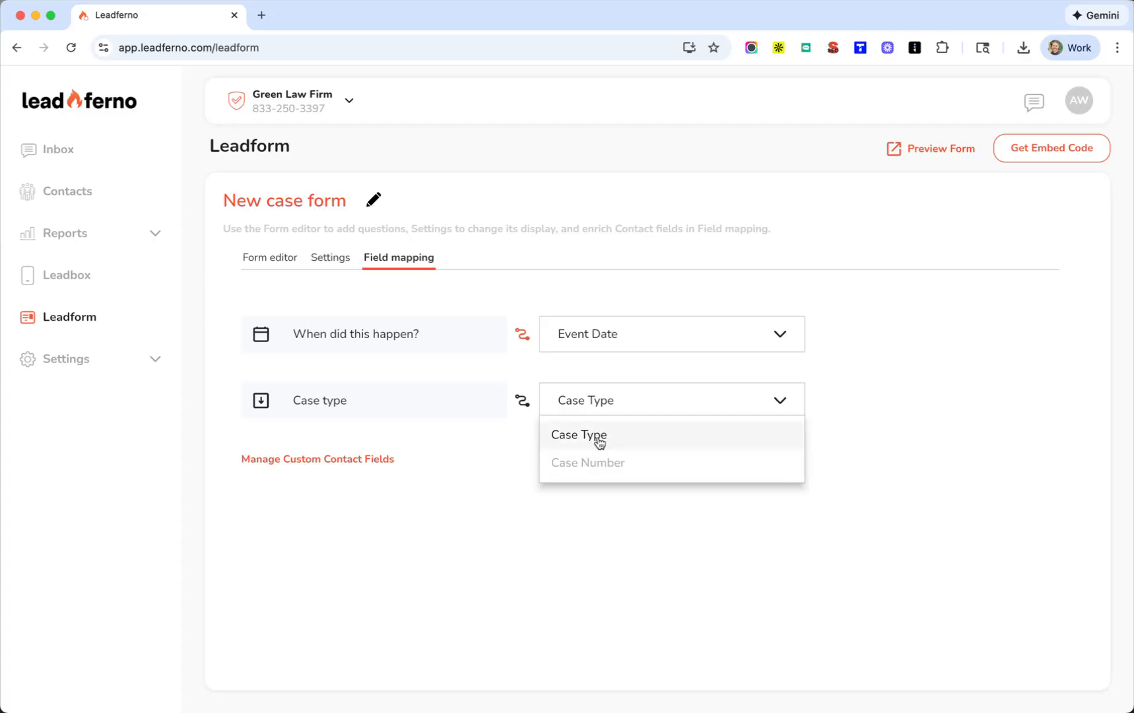
pyautogui.click(598, 440)
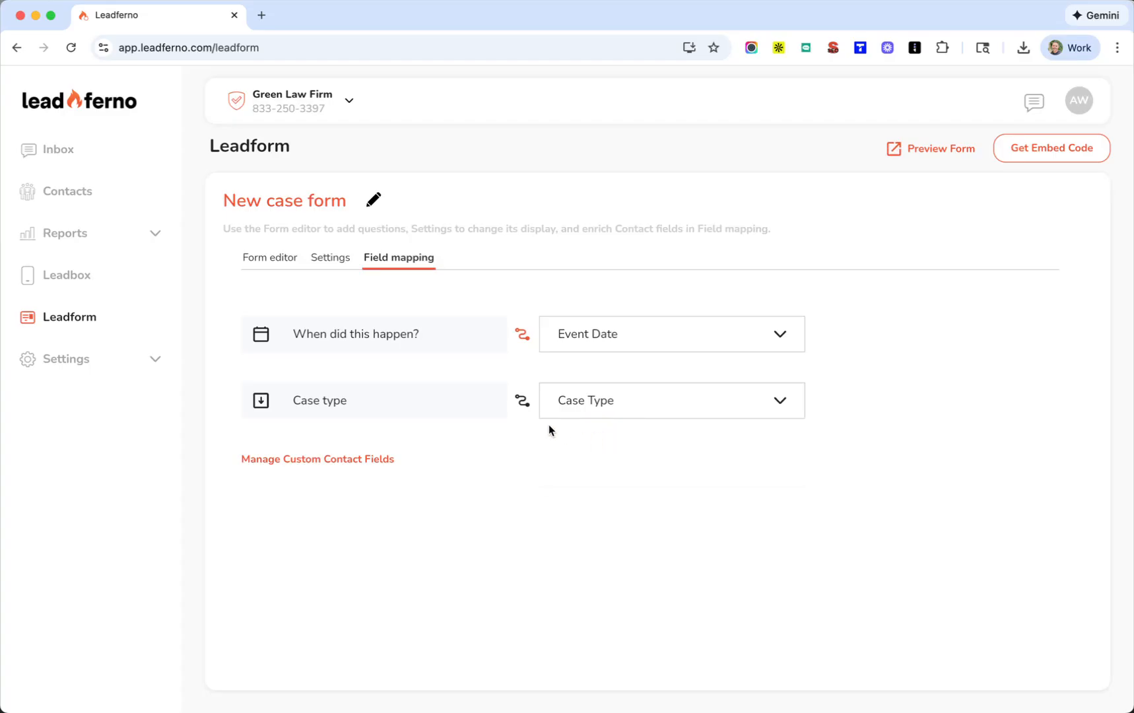
pyautogui.click(524, 405)
# Open the custom contact fields and reorder them as Event Date, Case Number, Case Type
pyautogui.click(318, 459)
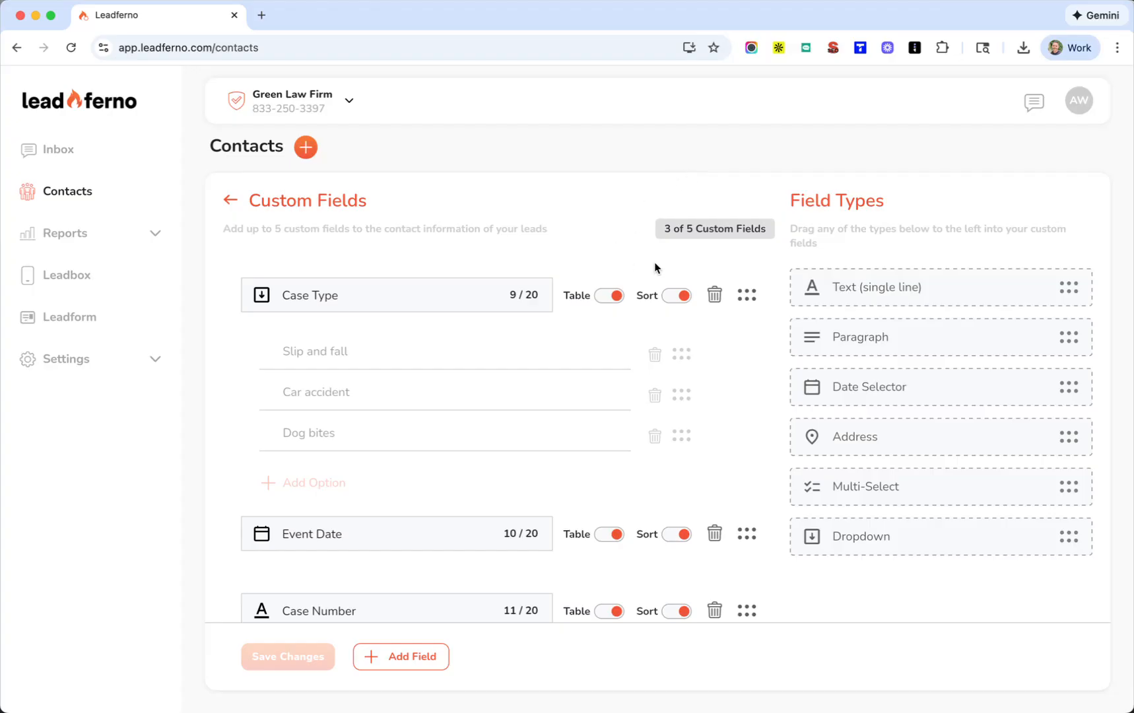
pyautogui.moveTo(743, 534); pyautogui.dragTo(745, 299)
pyautogui.moveTo(742, 610); pyautogui.dragTo(744, 339)
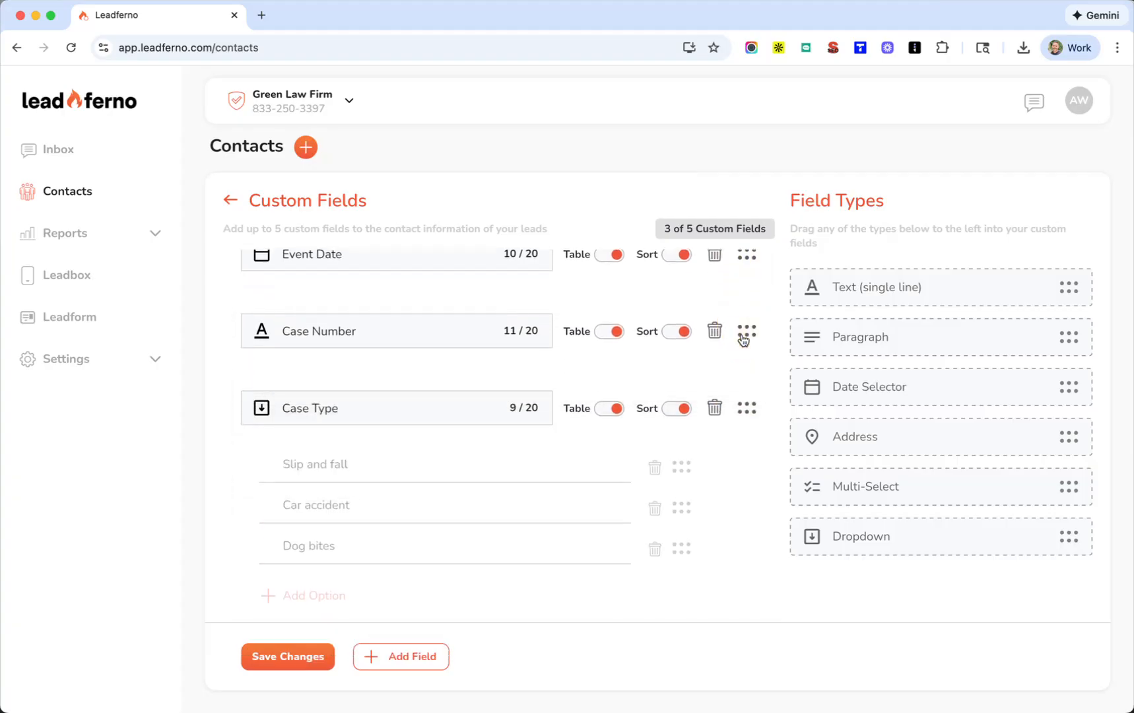
pyautogui.scroll(2, 743, 339)
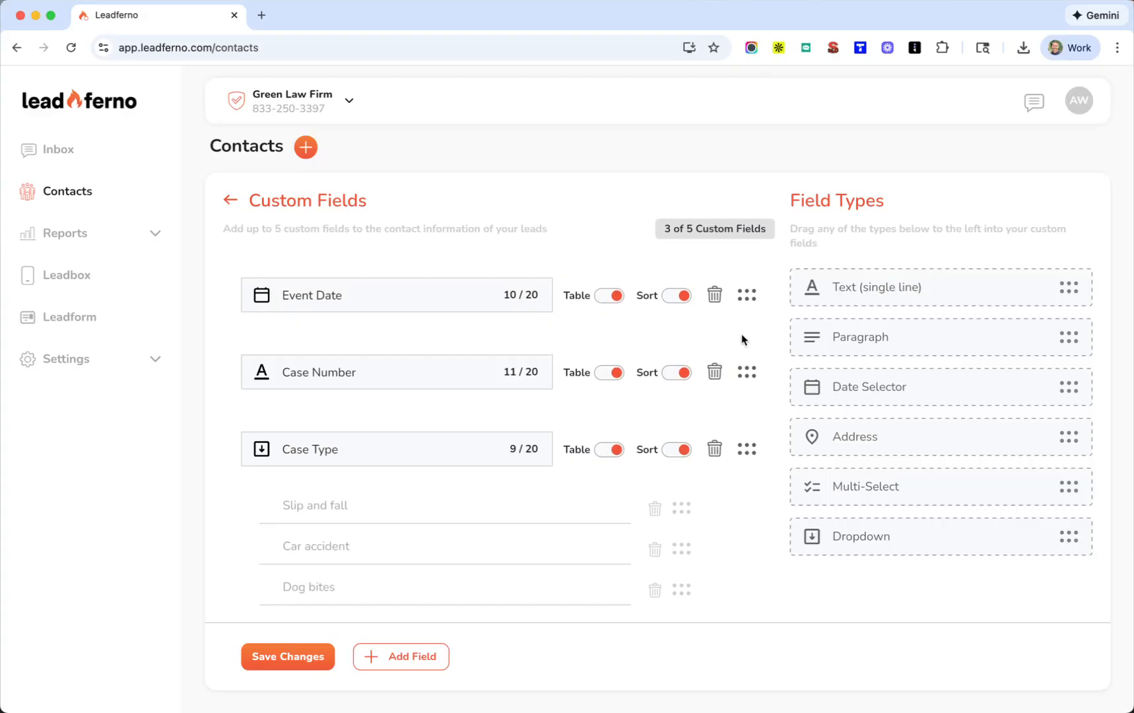